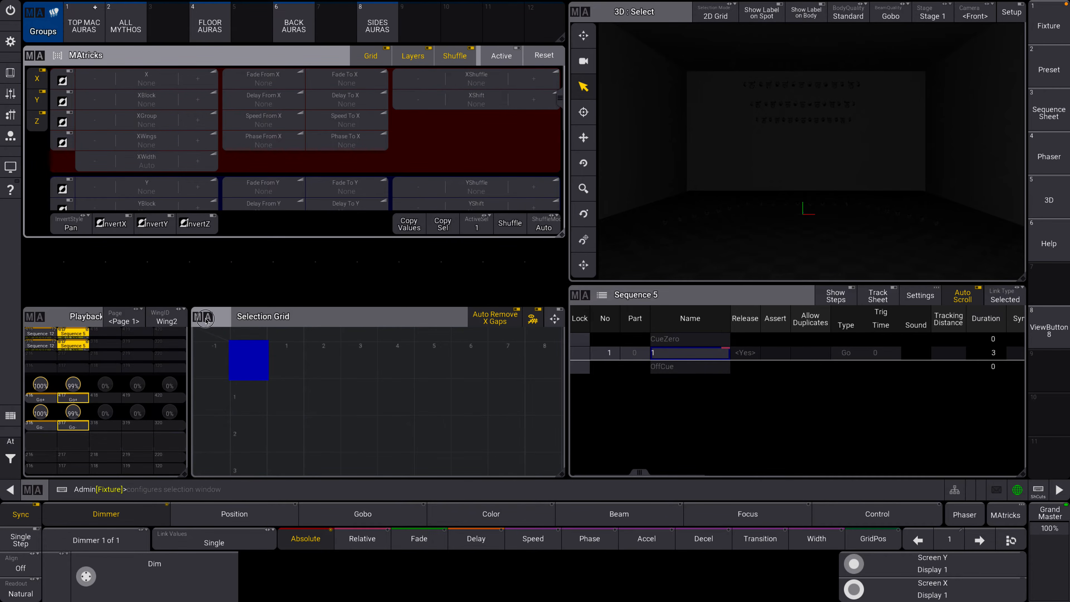
Move the Selection Grid window up below the MAtricks window and enlarge it to fill the free space.
left_click_drag(212, 318, 209, 253)
left_click_drag(560, 413, 564, 474)
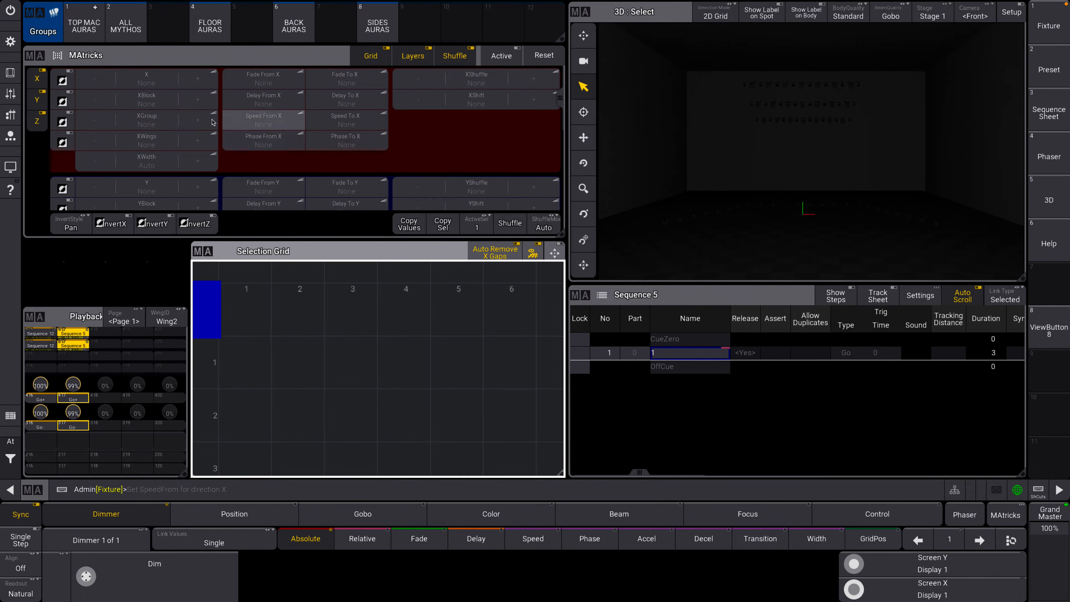
Select the ALL MYTHOS group, bring its dimmer to 100 and set its color to white.
left_click(134, 30)
left_click(155, 573)
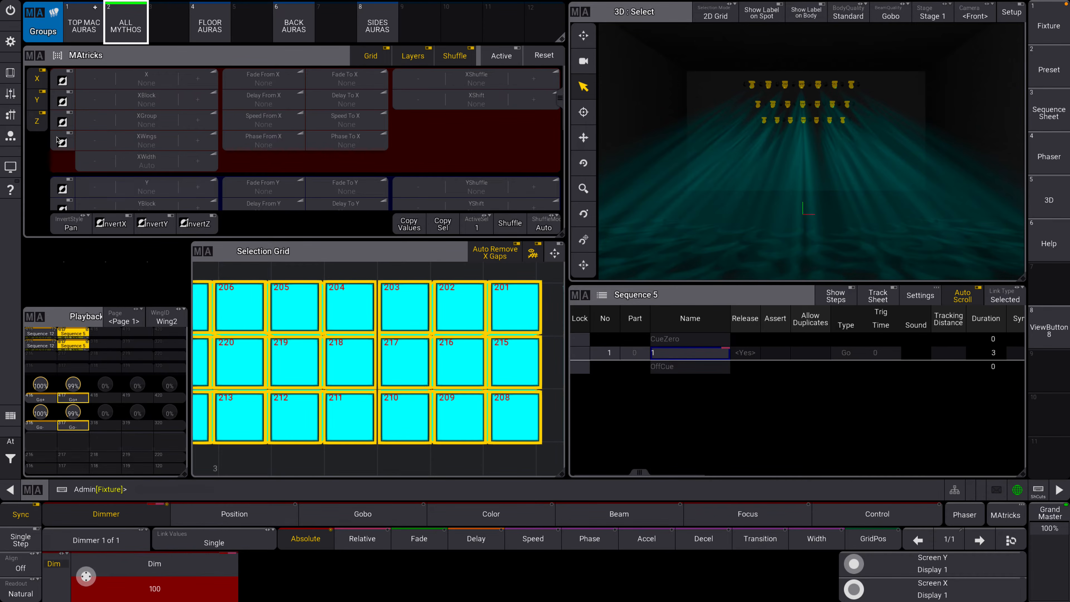
left_click(10, 73)
left_click(558, 248)
left_click(896, 462)
left_click(1059, 10)
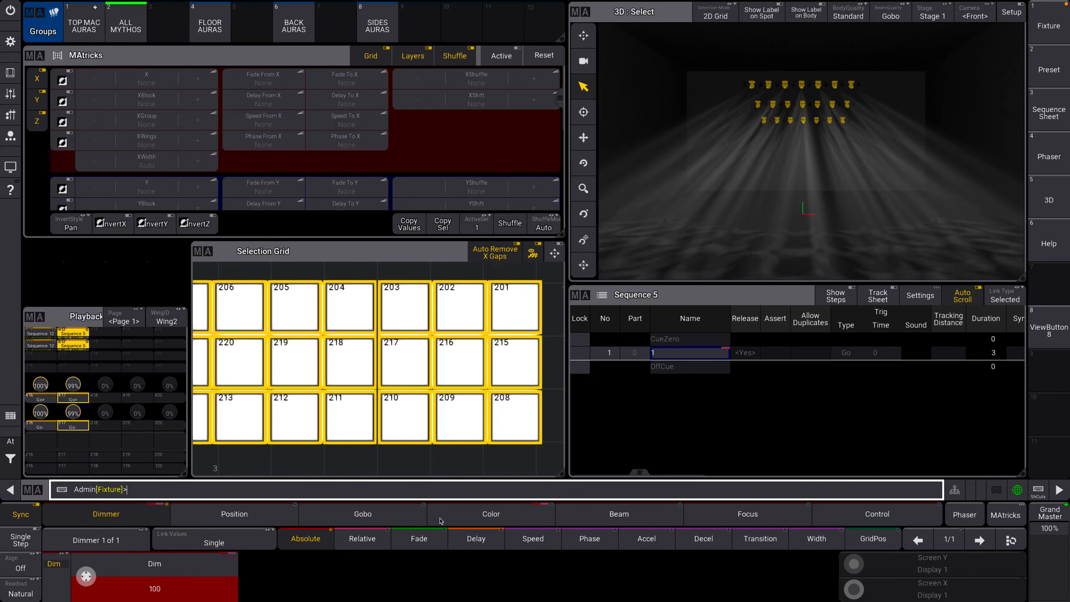
Adjust the G2 gobo wheel of the selected fixtures and narrow their zoom to 4.50.
left_click(362, 513)
scroll(396, 567, "down", 6)
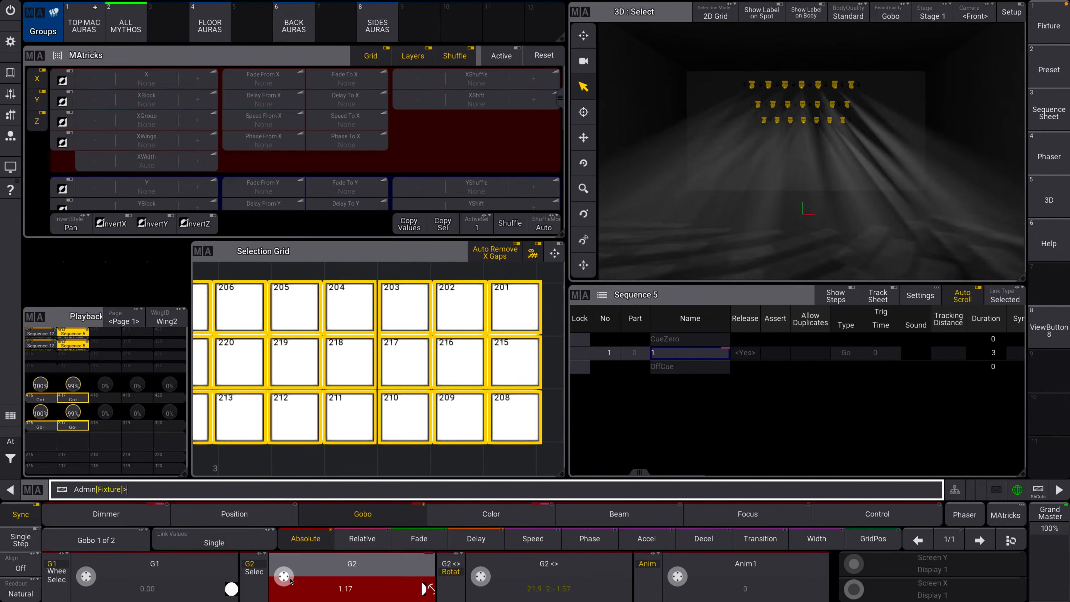
left_click(122, 512)
left_click(747, 514)
scroll(288, 578, "down", 10)
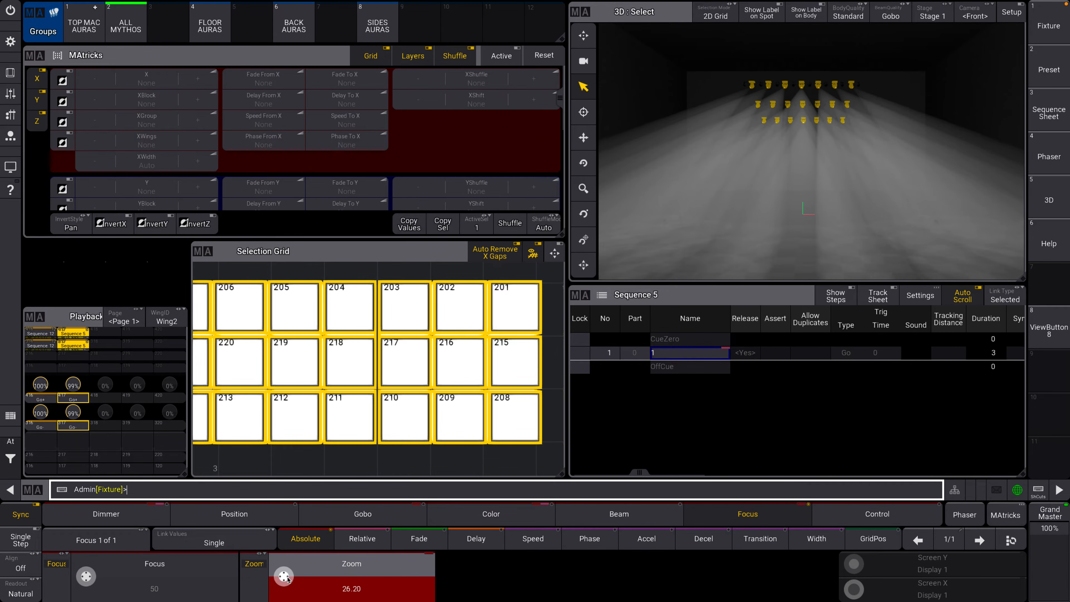
scroll(288, 579, "up", 10)
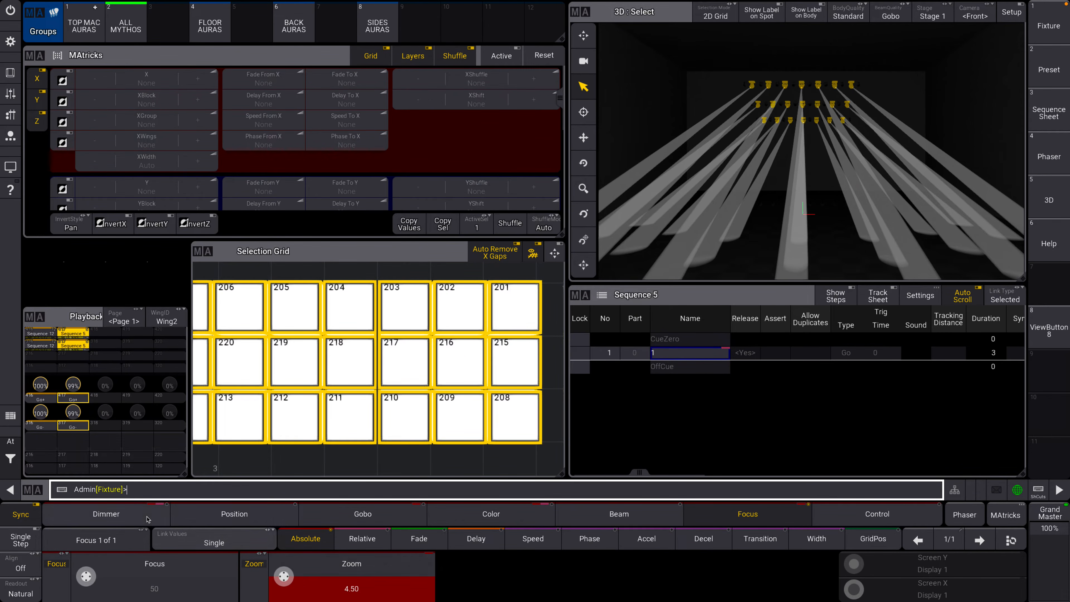
Add a second phaser step with the dimmer at 0, and set the first step's zoom to 12.39.
left_click(106, 514)
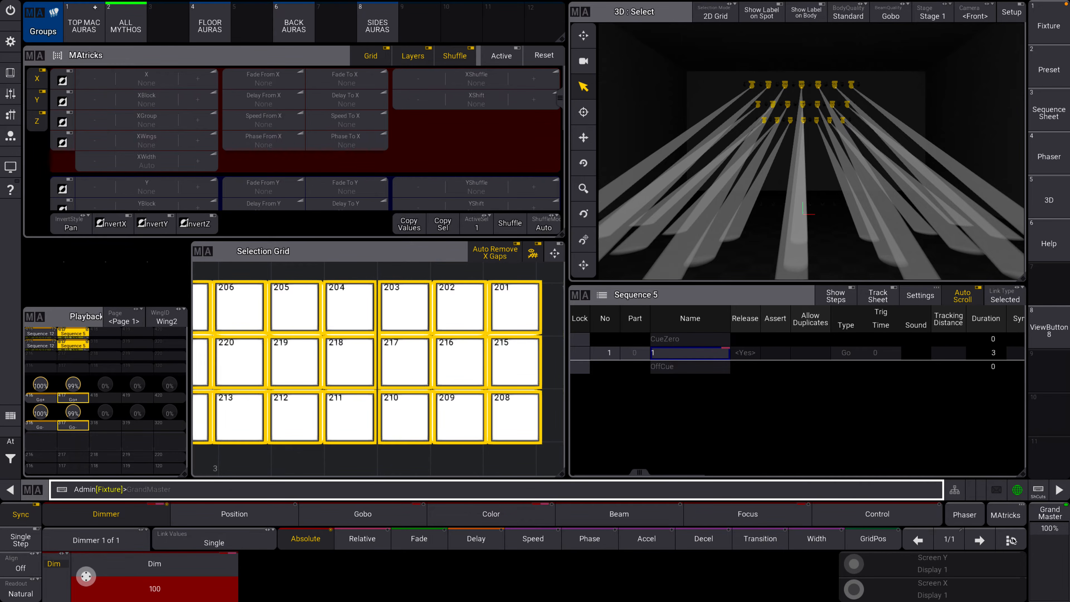
left_click(979, 540)
scroll(96, 585, "down", 10)
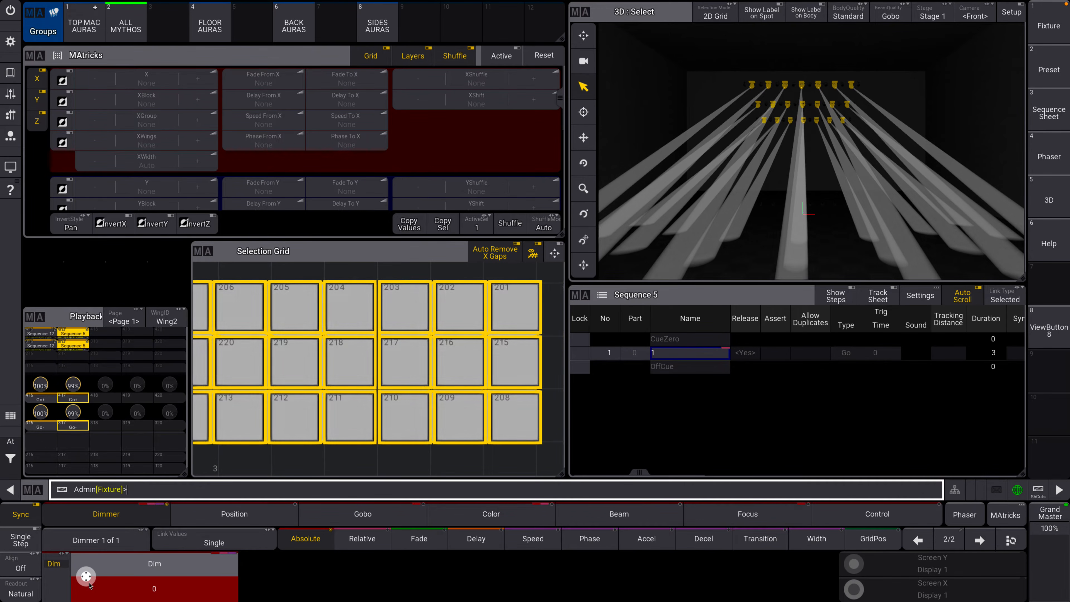
left_click(748, 513)
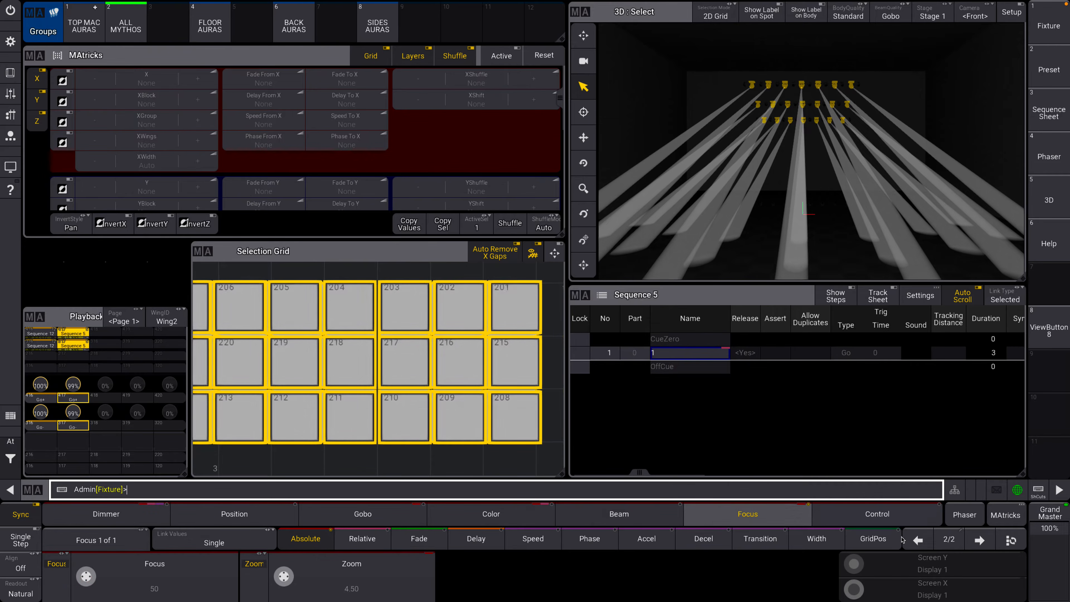
scroll(327, 598, "up", 8)
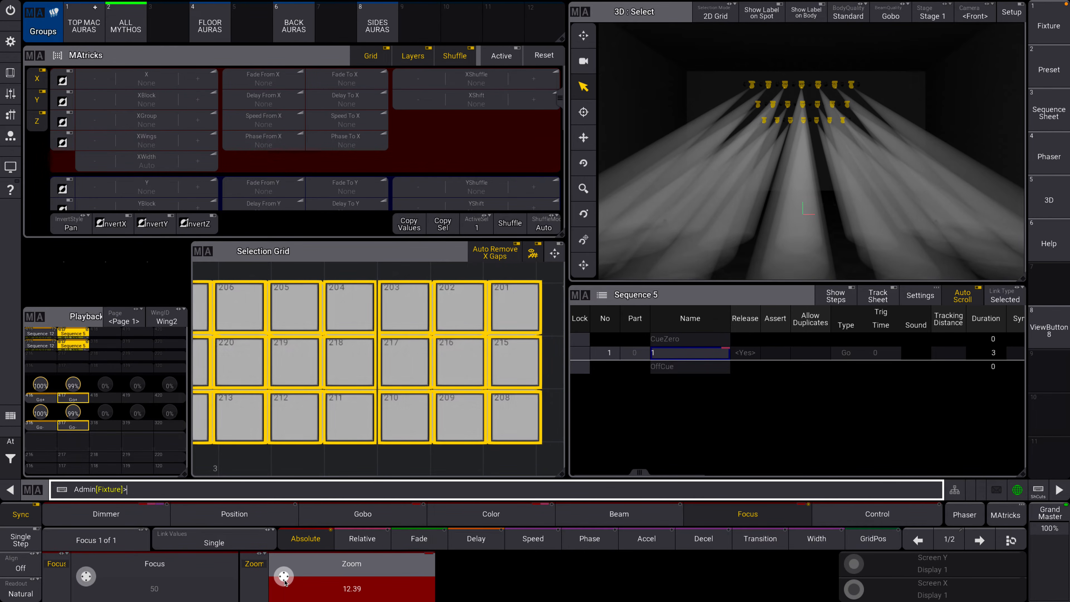
Spread the dimmer phase from 0 thru 360 across the selected fixtures.
left_click(126, 512)
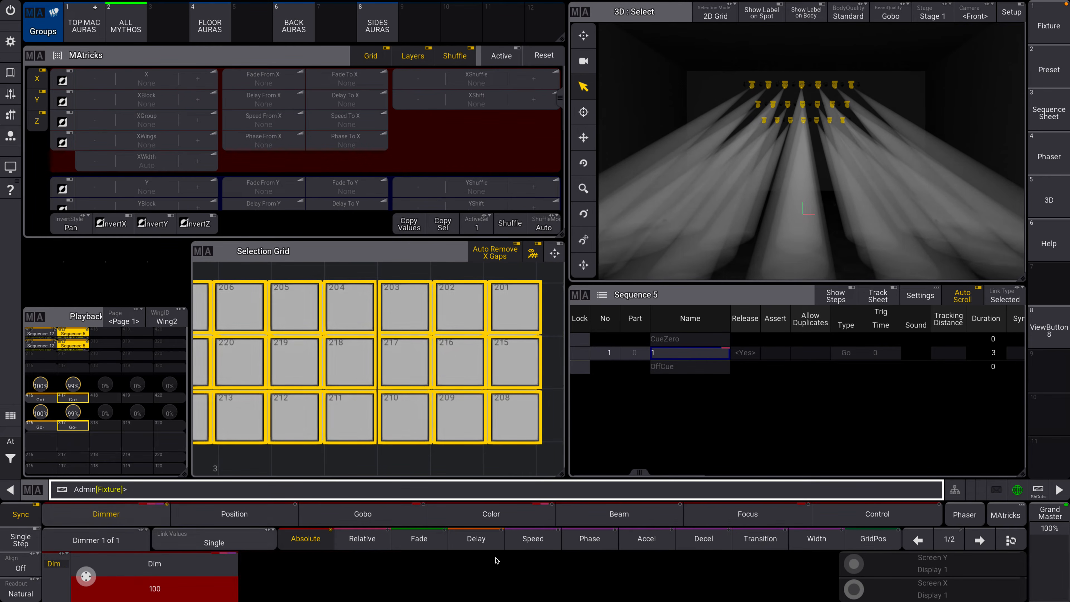
left_click(589, 539)
left_click(177, 577)
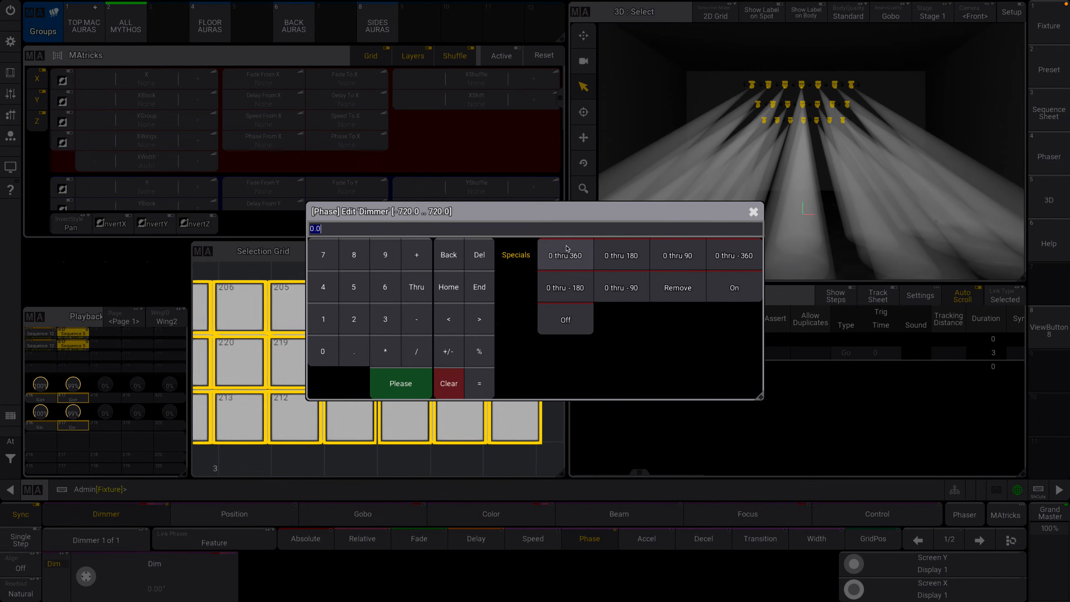
left_click(564, 258)
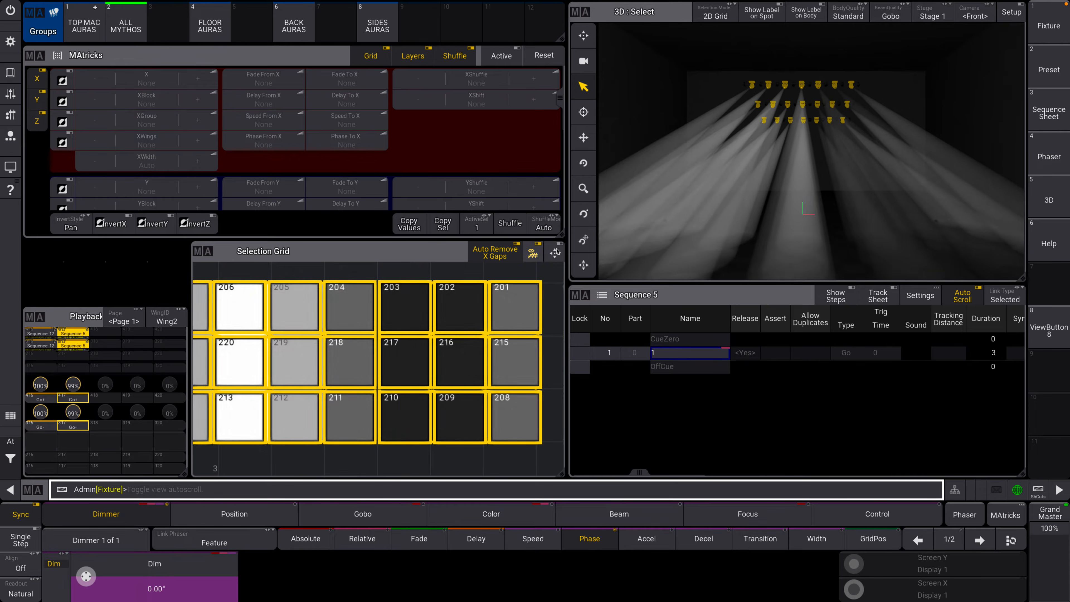
Set XWings to 2 in MAtricks and apply a dimmer phase of 0 thru 360 to the winged selection.
left_click(555, 253)
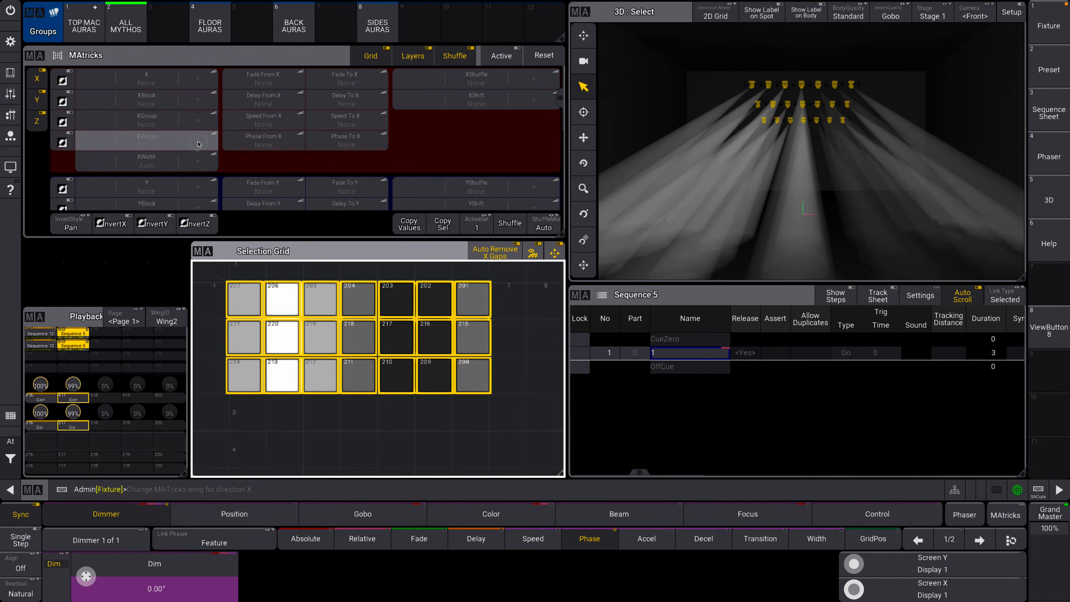
left_click(198, 143)
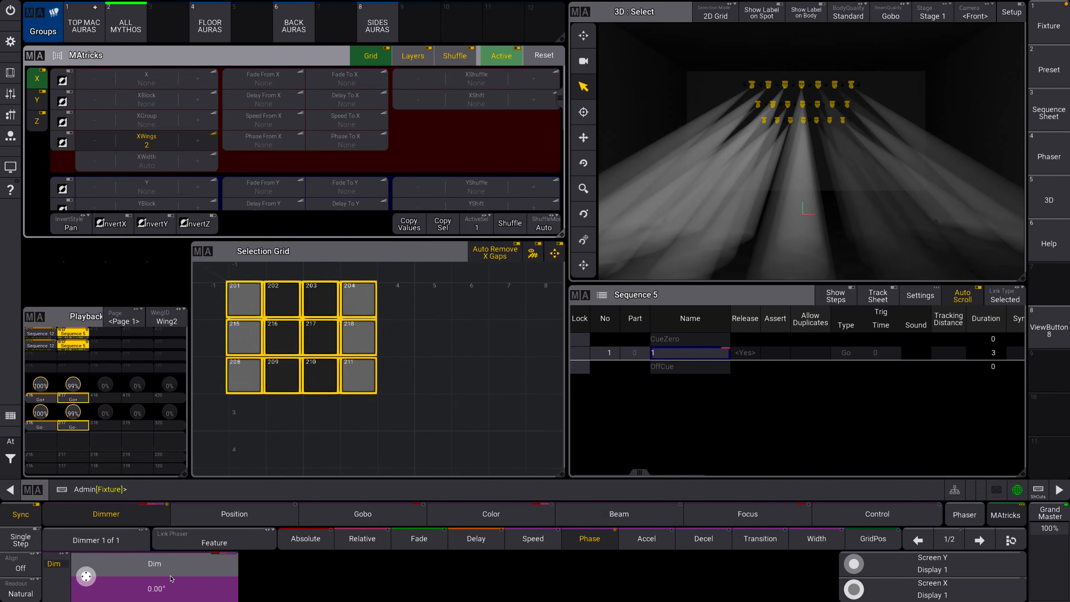
left_click(171, 578)
left_click(385, 158)
left_click(200, 557)
left_click(564, 256)
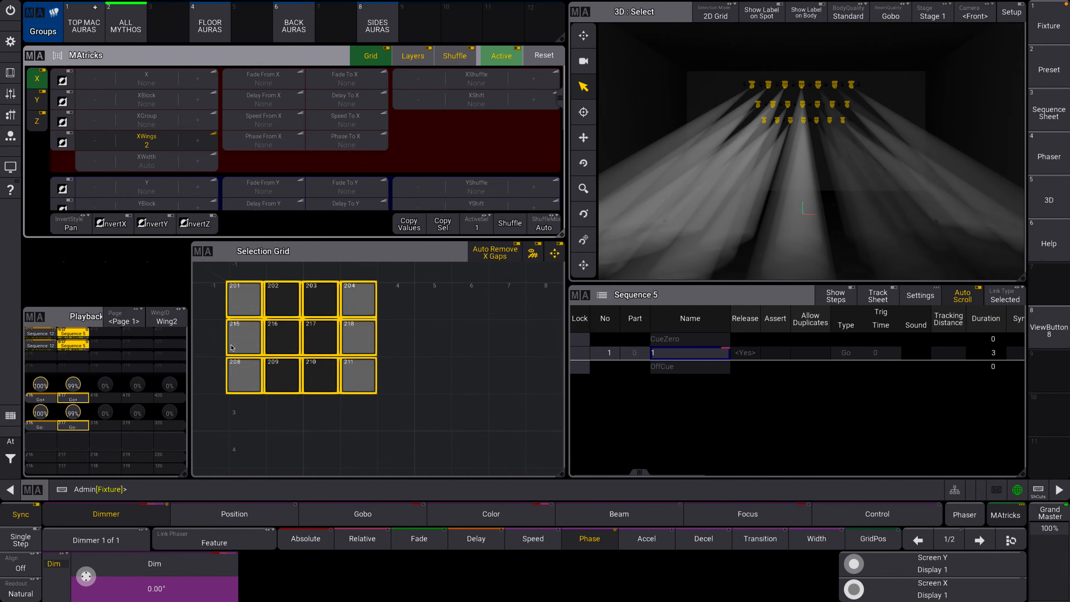
left_click(168, 563)
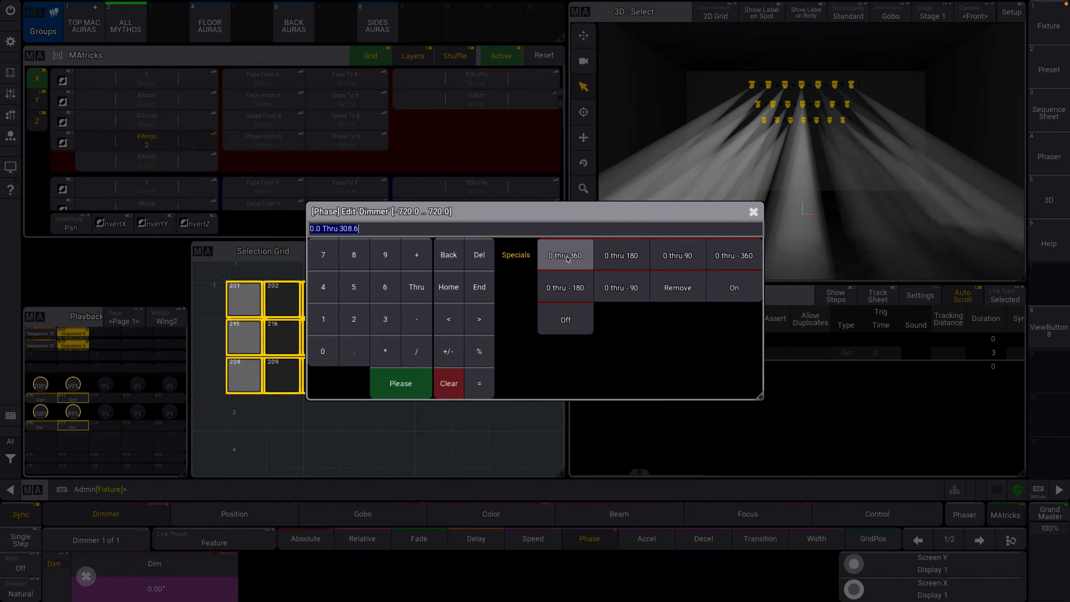
left_click(565, 255)
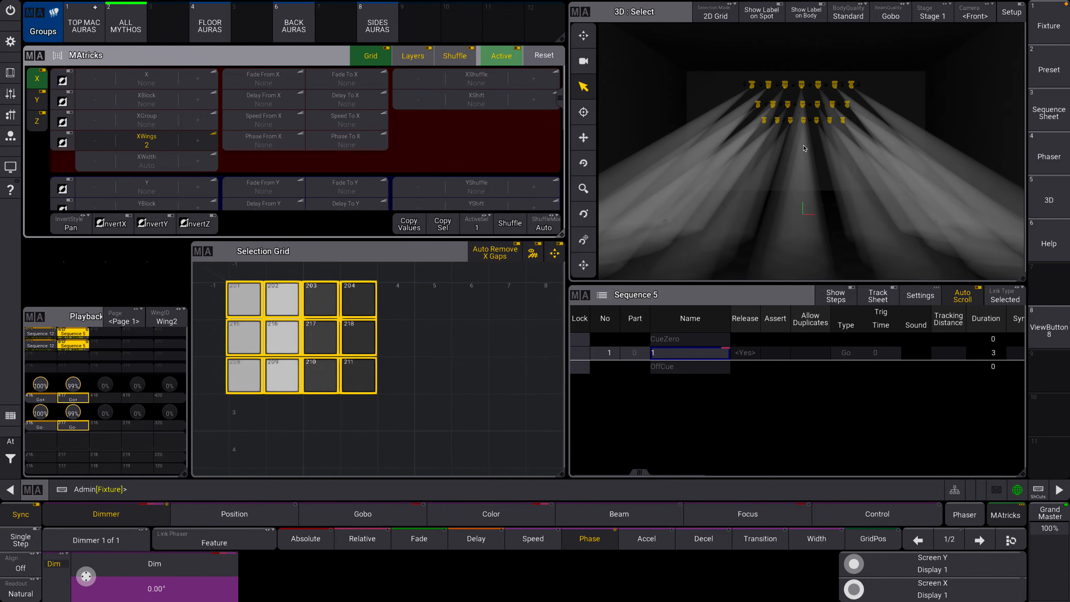
Try the reversed dimmer phase 0 thru -360 on the winged selection and return it to 0 thru 360.
left_click(198, 566)
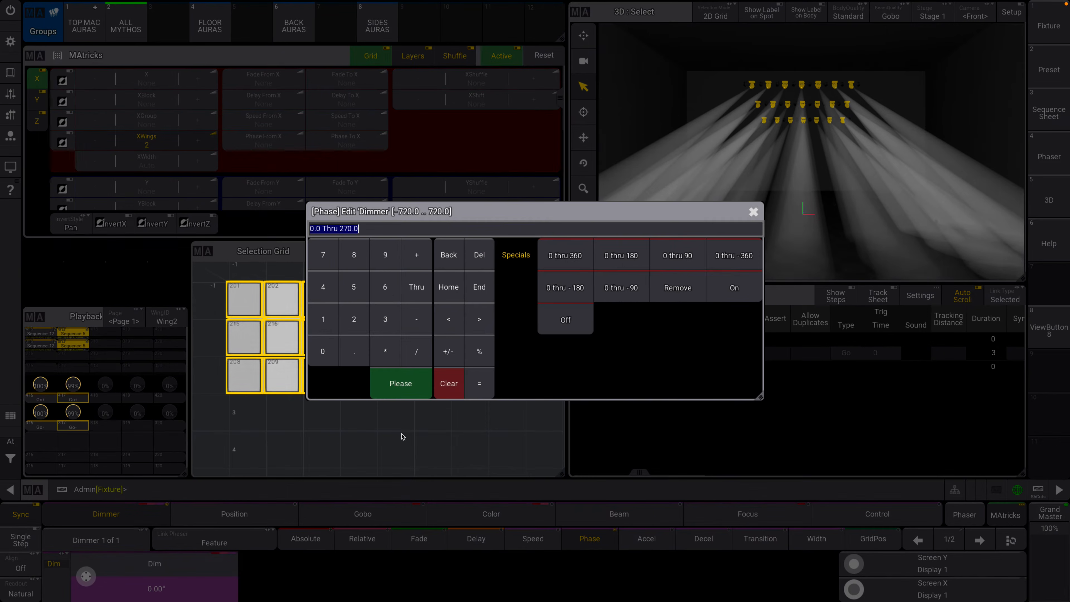
left_click(731, 257)
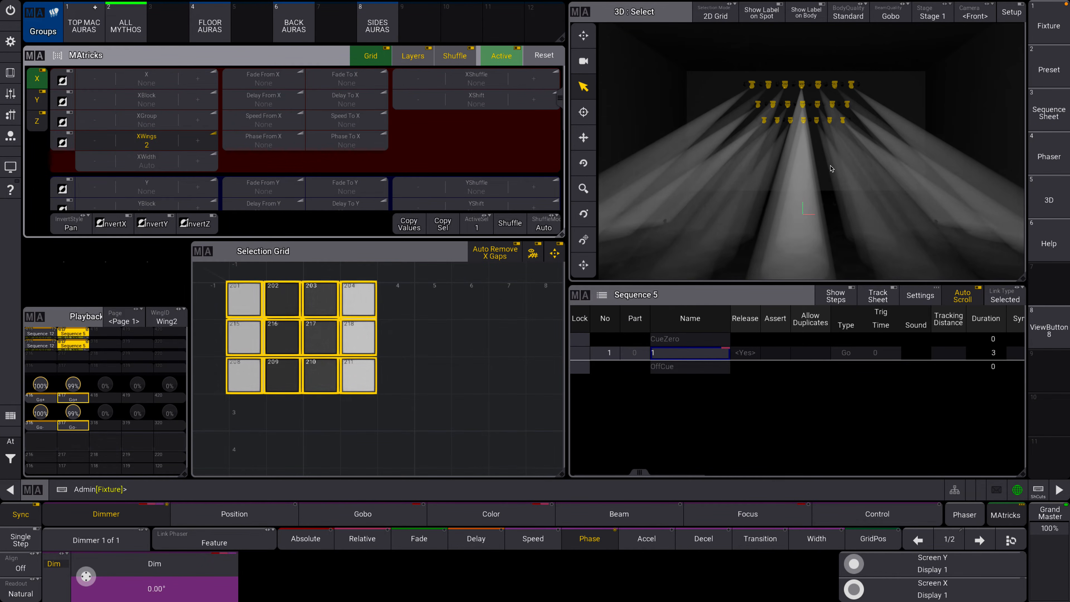
left_click(198, 568)
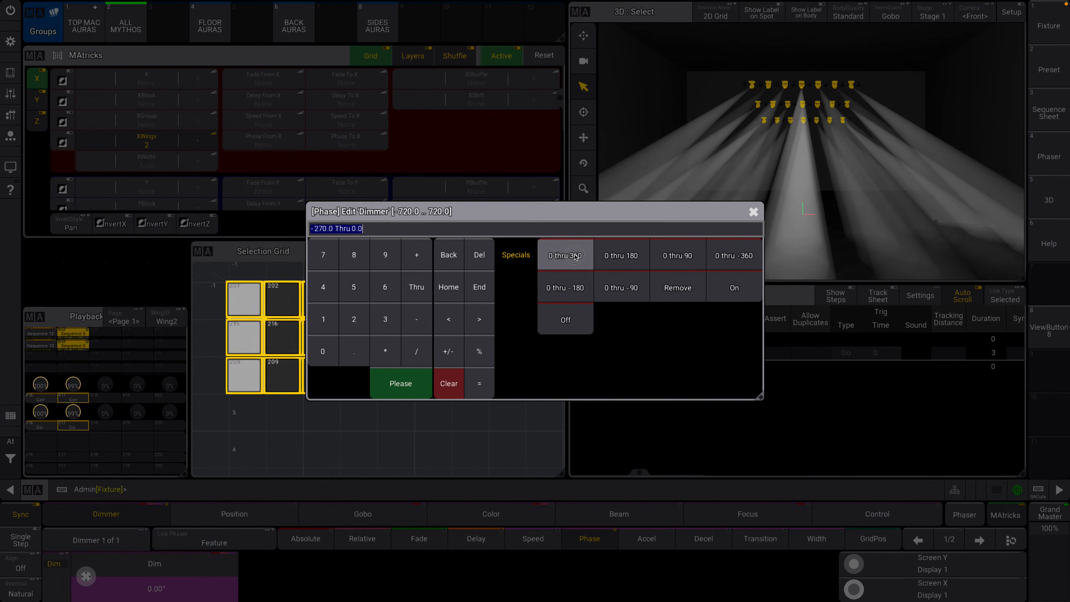
left_click(576, 255)
Reset XWings to None and reapply the dimmer phase 0 thru 360 to the full selection.
left_click(112, 139)
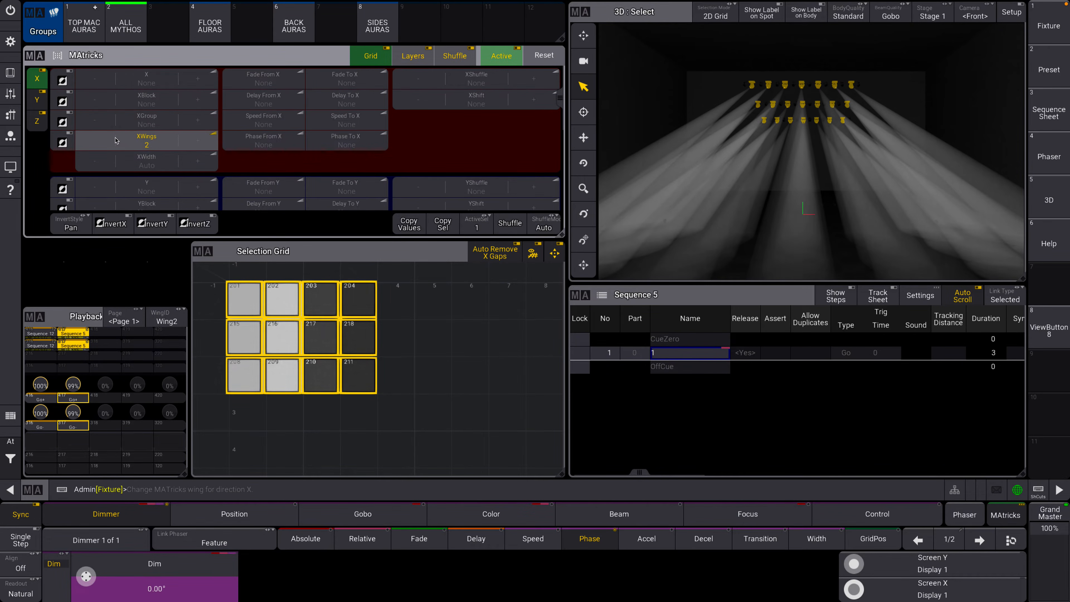
left_click(191, 568)
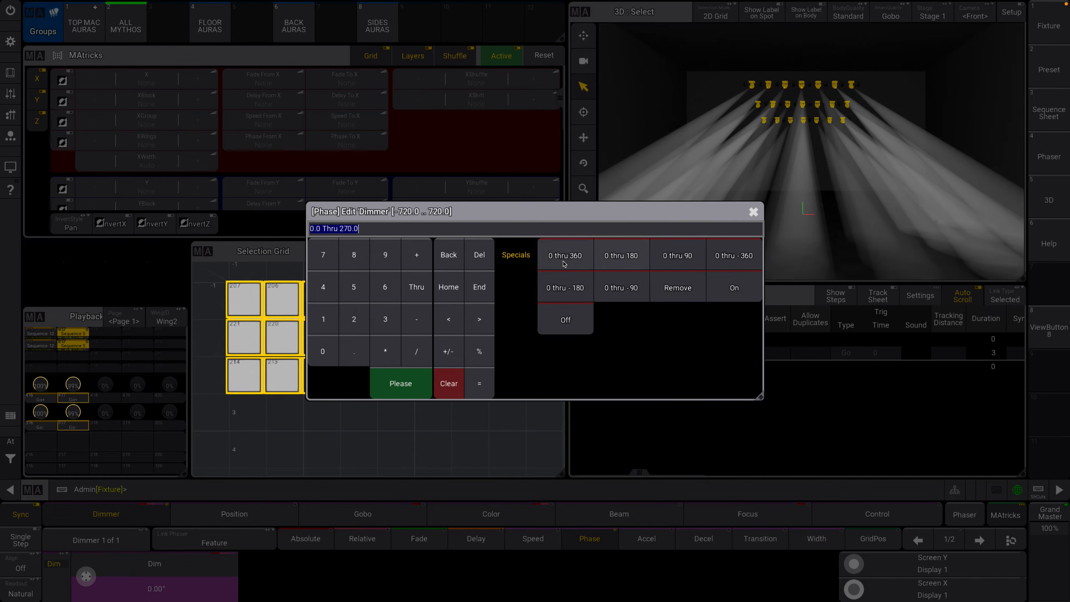
left_click(563, 257)
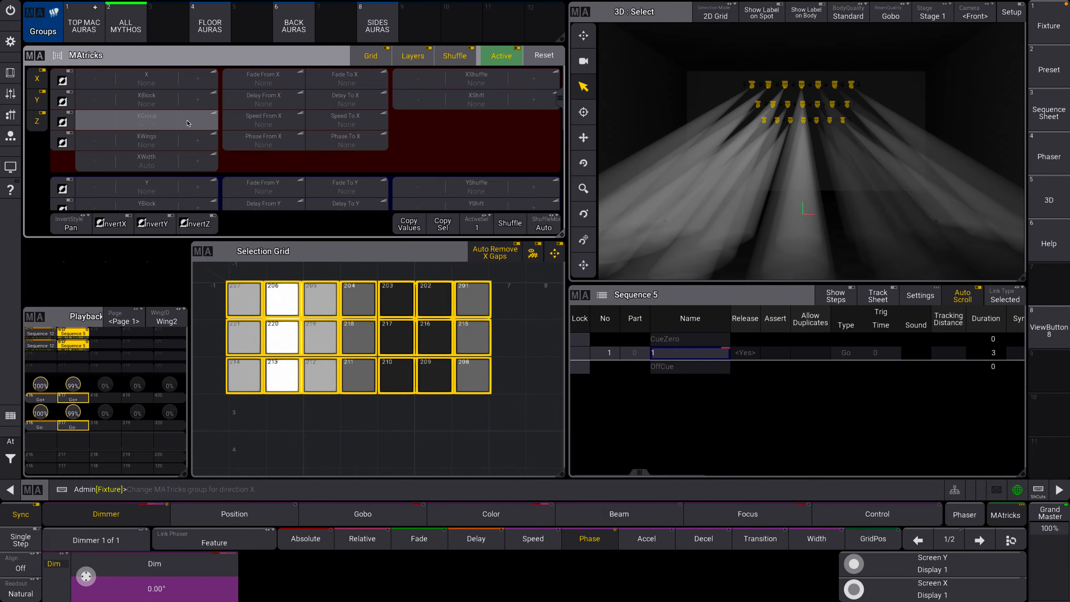
Set XGroup to 2 and apply a dimmer phase of 0 thru 360 so that alternate columns chase.
left_click(188, 122)
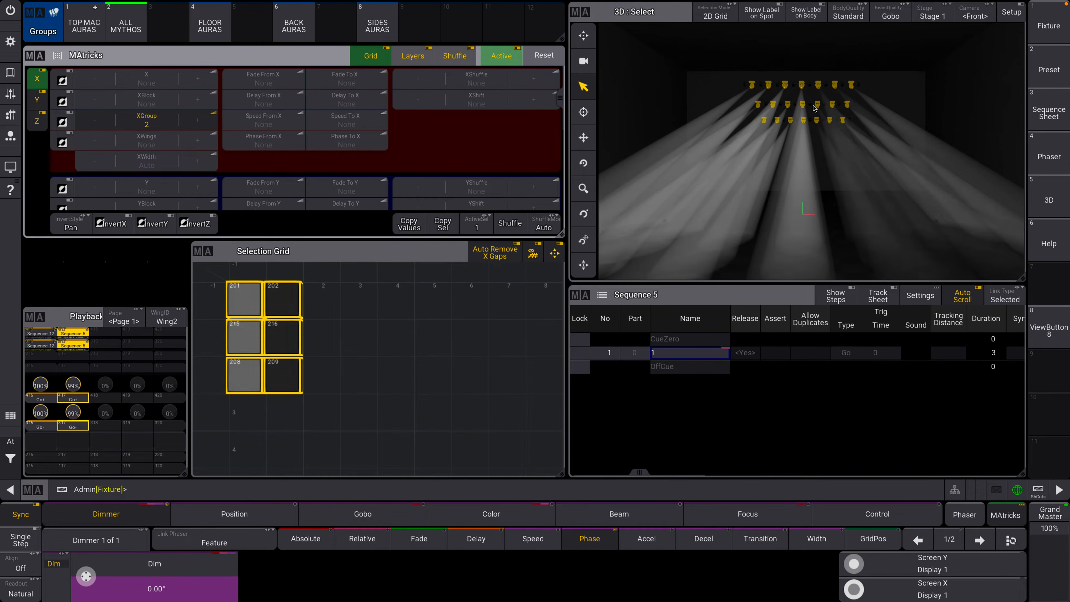
left_click(222, 566)
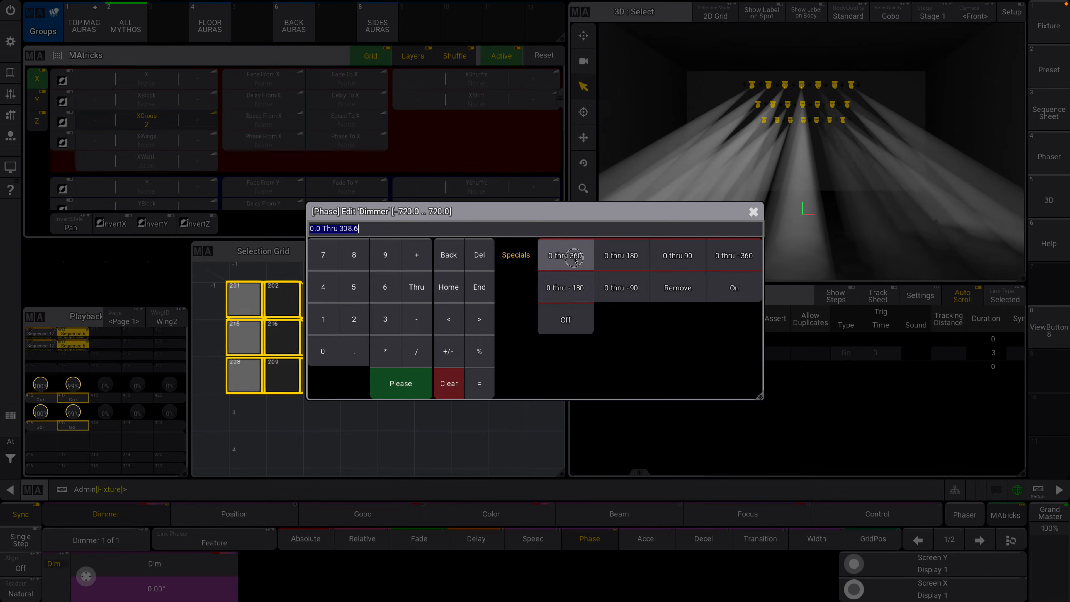
left_click(574, 258)
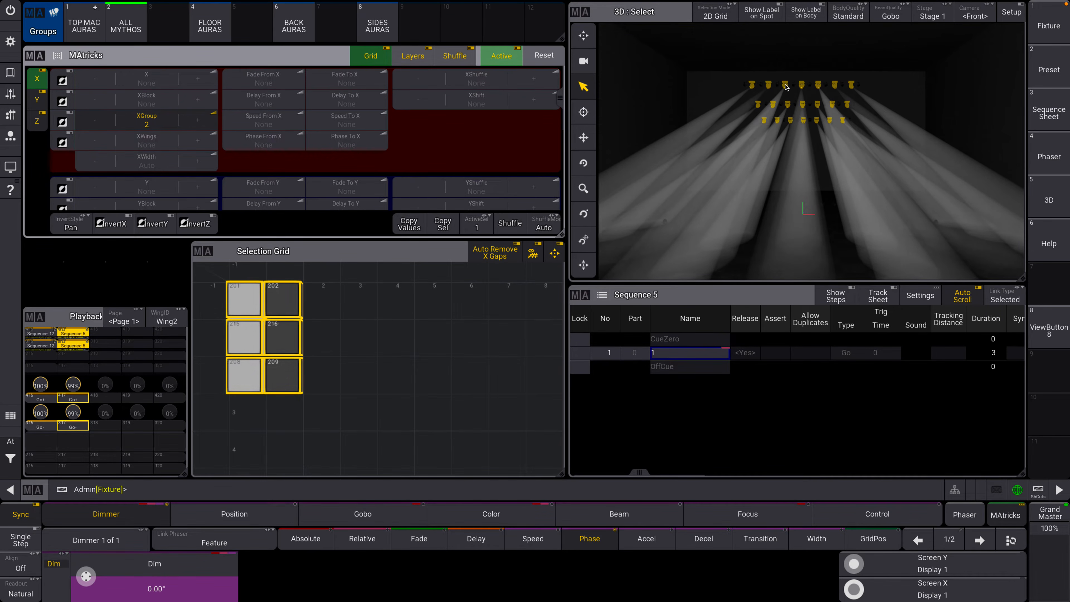
left_click(193, 589)
left_click(605, 245)
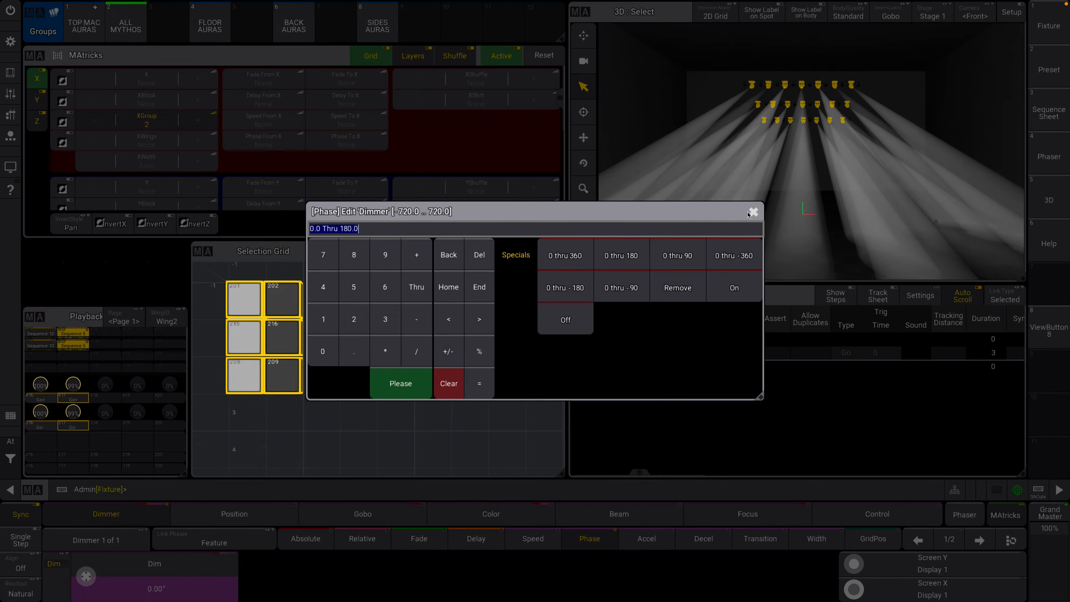
Reset XGroup to None and spread the dimmer phase 0 thru 360 over all columns again.
left_click(97, 124)
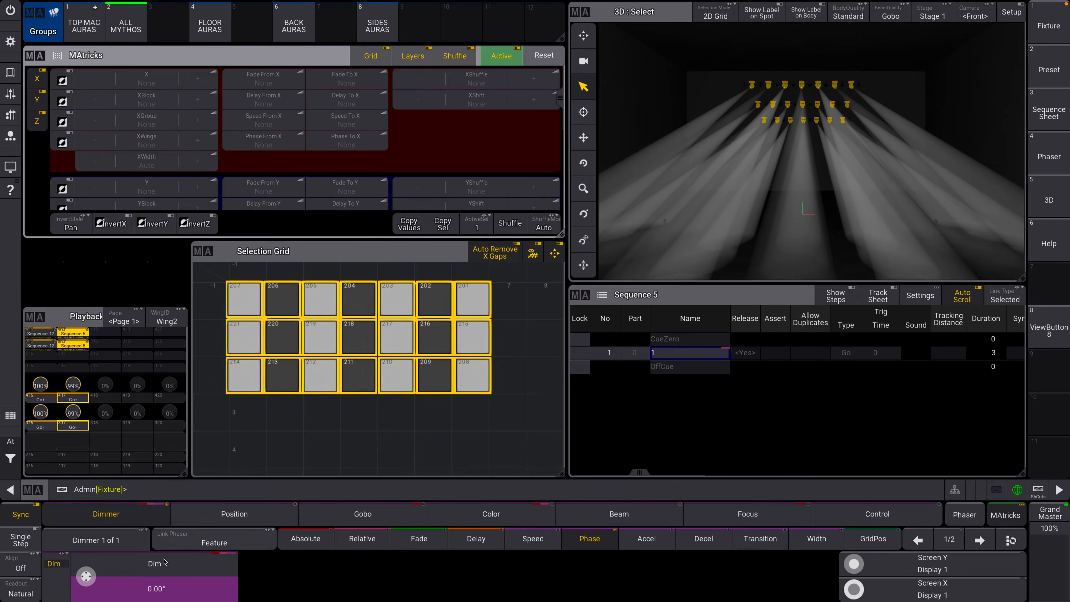
left_click(189, 586)
left_click(566, 253)
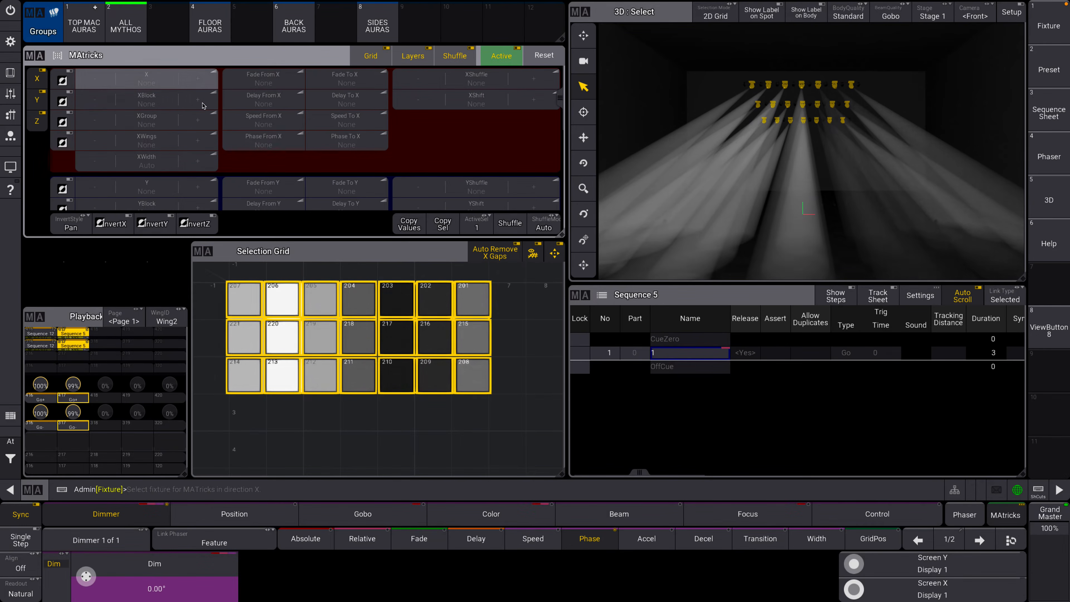
Set XBlock to 2 and apply a dimmer phase of 0 thru 360 to the blocked selection.
left_click(198, 99)
left_click(196, 564)
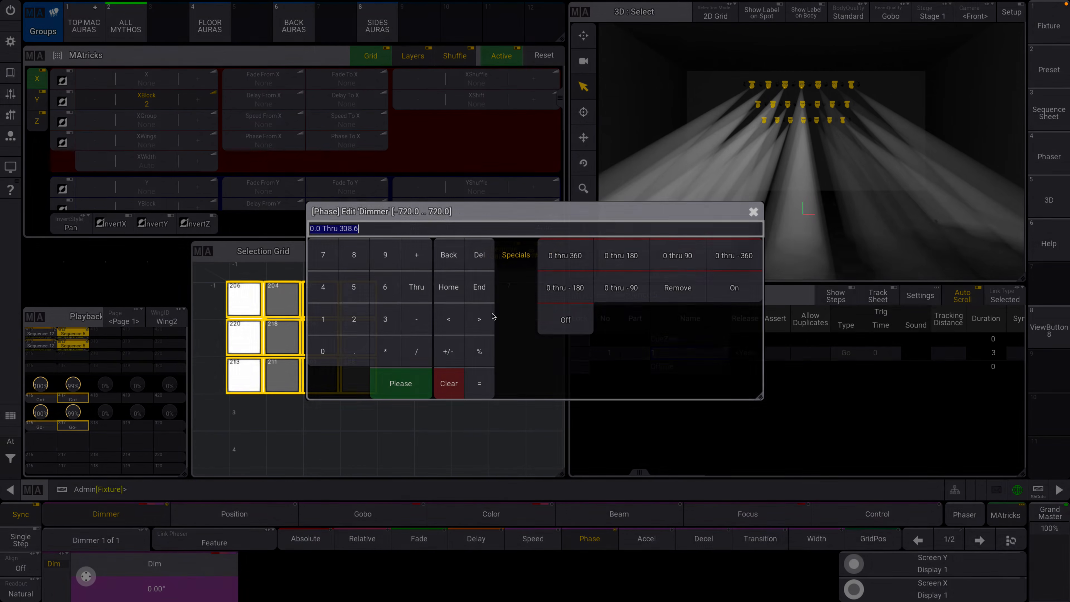
left_click(564, 253)
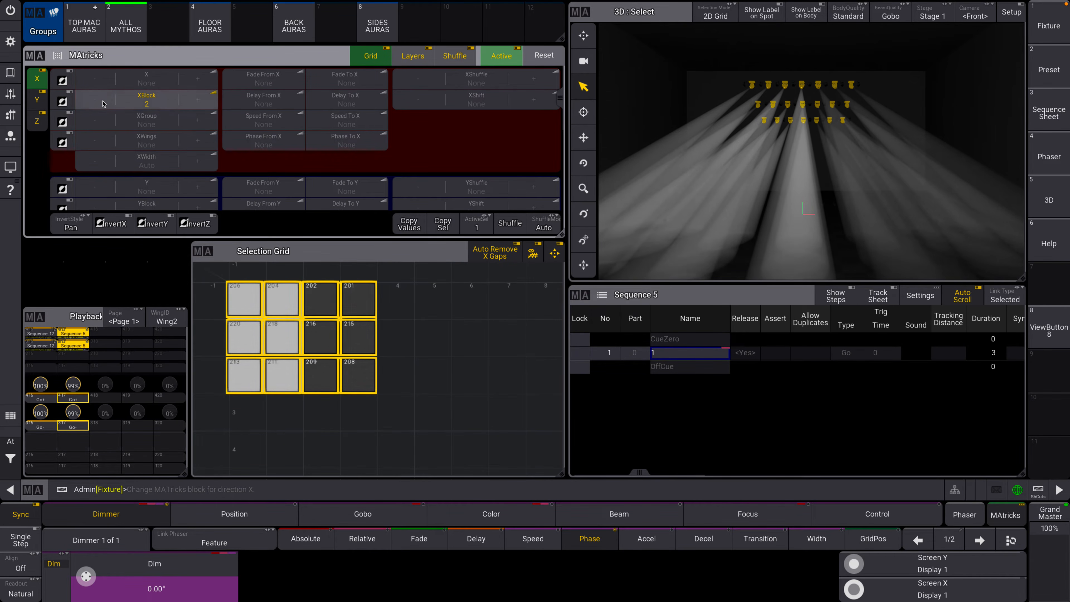
Reset XBlock to None and set XShuffle to 2 for the selected fixtures.
left_click(148, 101)
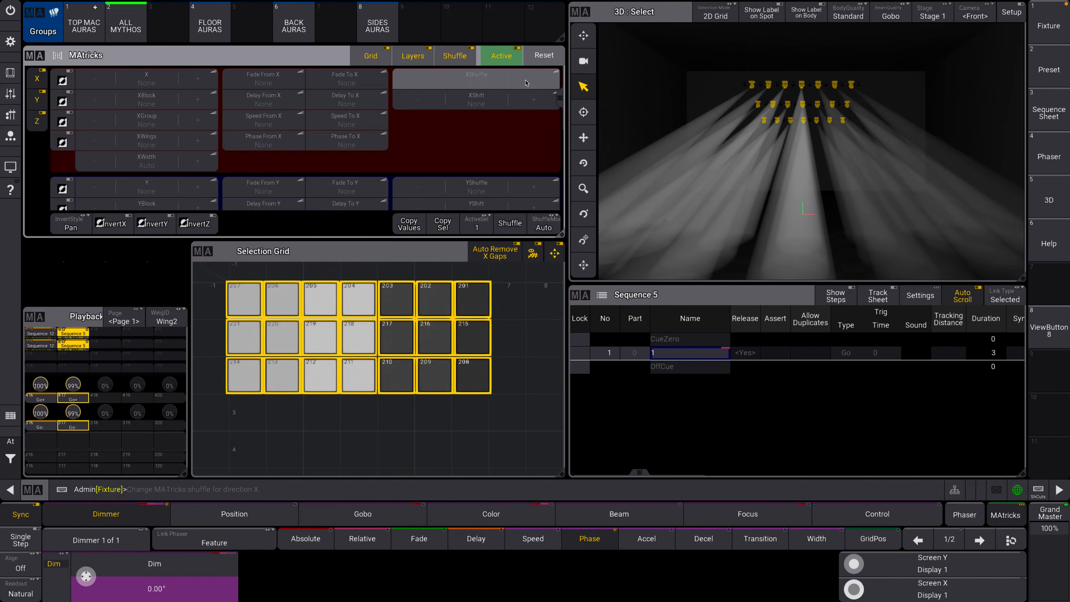
left_click(533, 80)
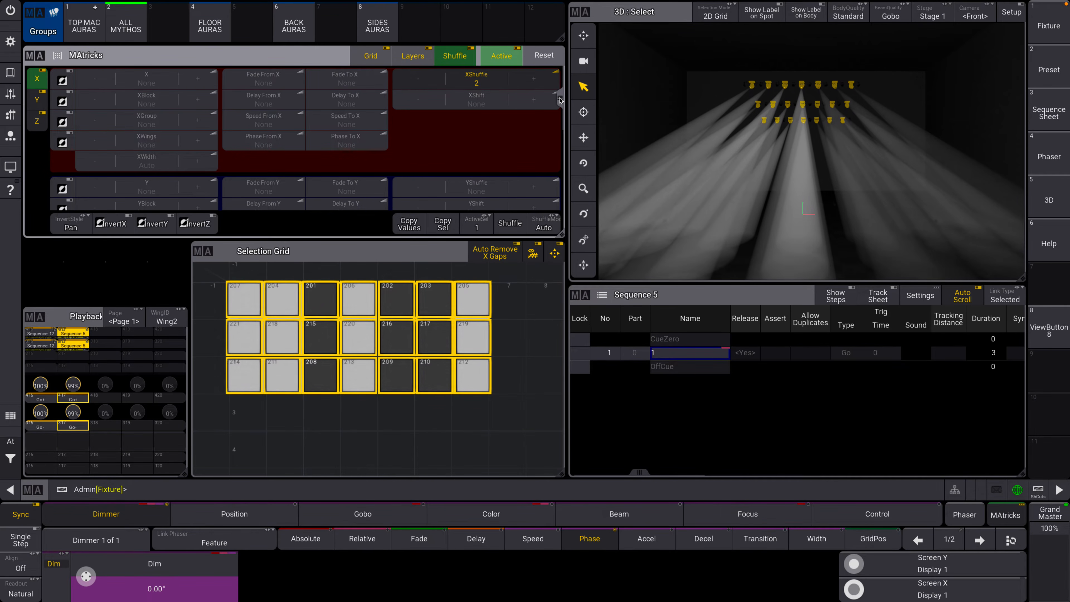
mouse_move(560, 101)
left_mouse_down()
mouse_move(559, 129)
mouse_move(559, 97)
left_mouse_up()
scroll(485, 198, "down", 2)
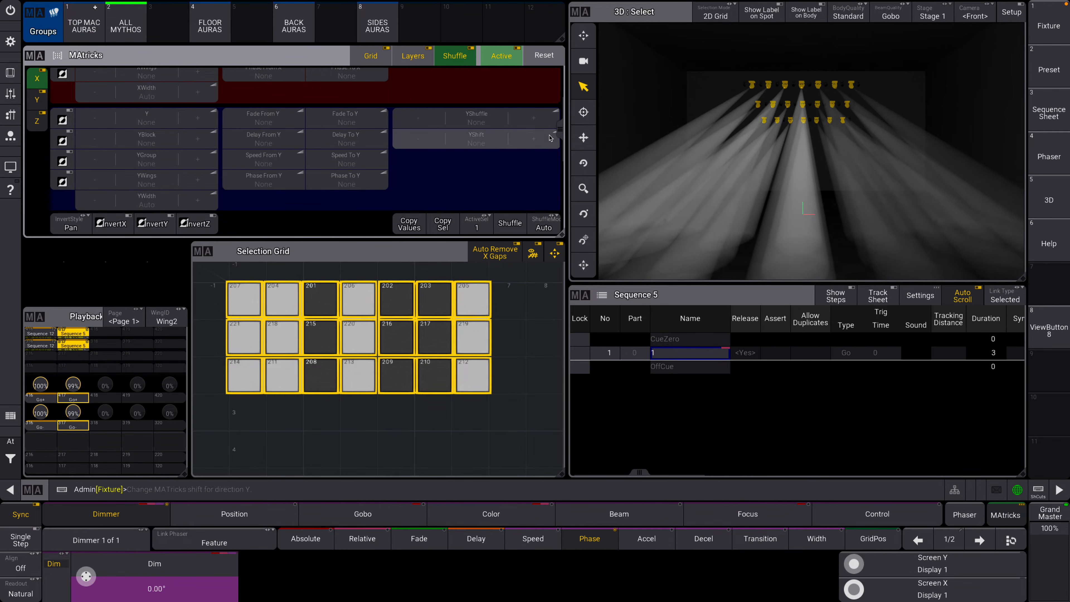
Set YShuffle to 2 and apply a dimmer phase of 0 thru 360 to the shuffled selection.
mouse_move(559, 133)
left_mouse_down()
mouse_move(557, 101)
mouse_move(557, 131)
left_mouse_up()
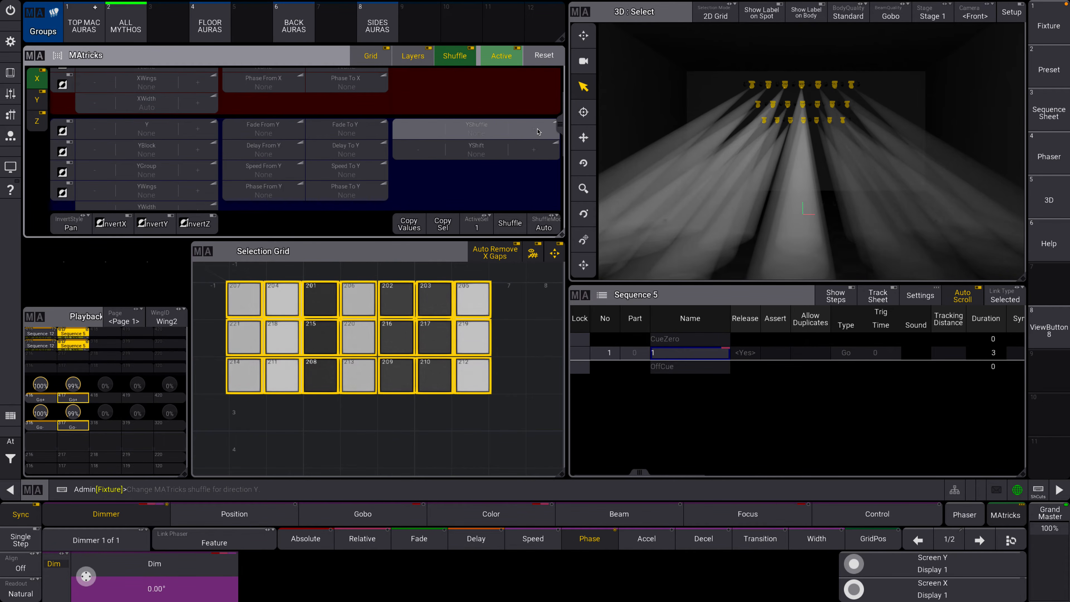
left_click(537, 131)
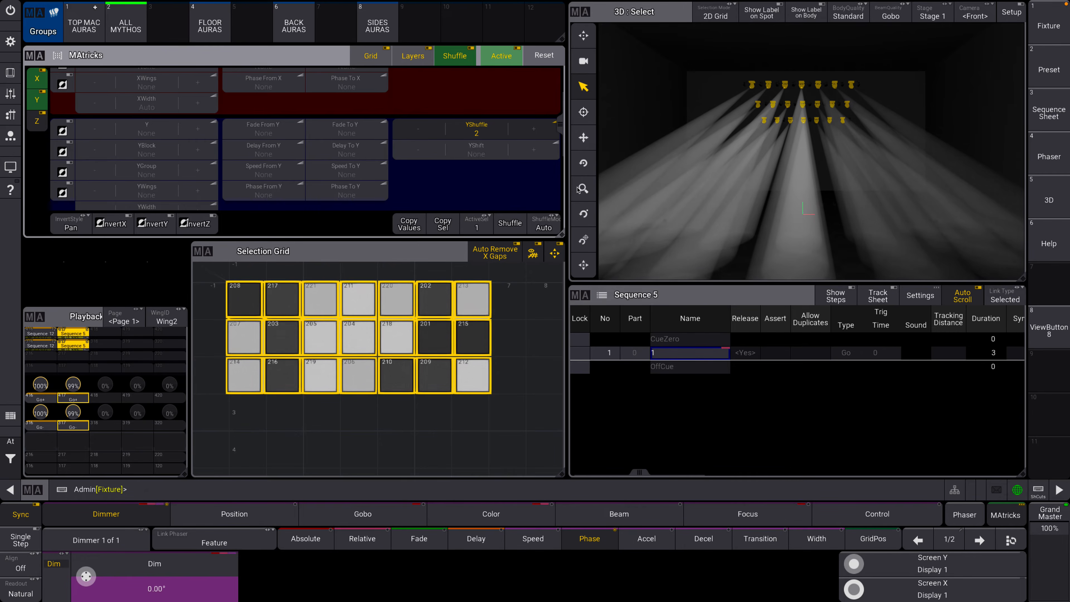
left_click(173, 567)
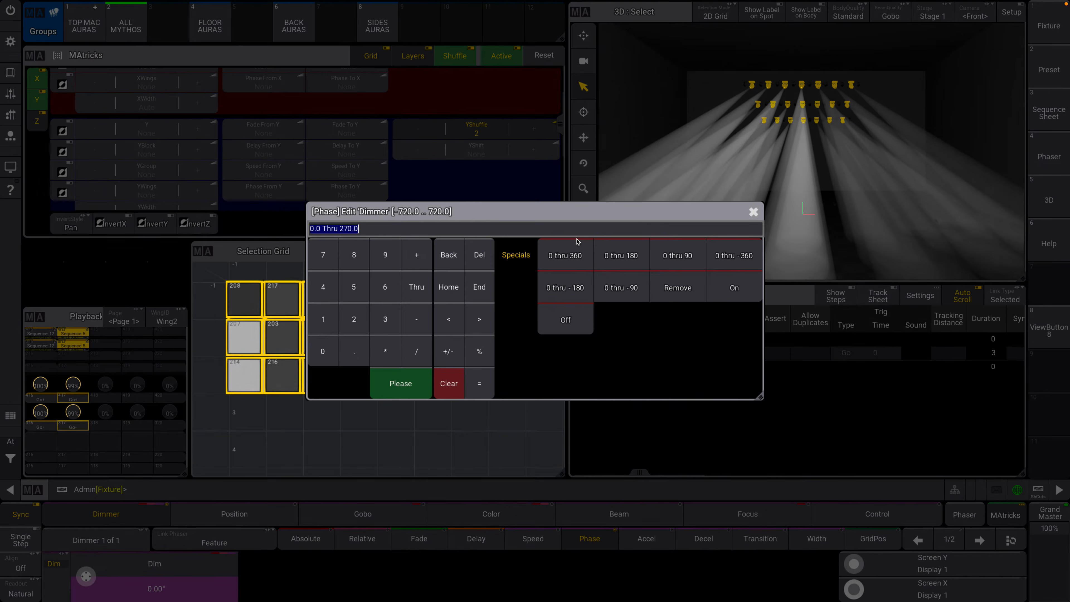
left_click(575, 260)
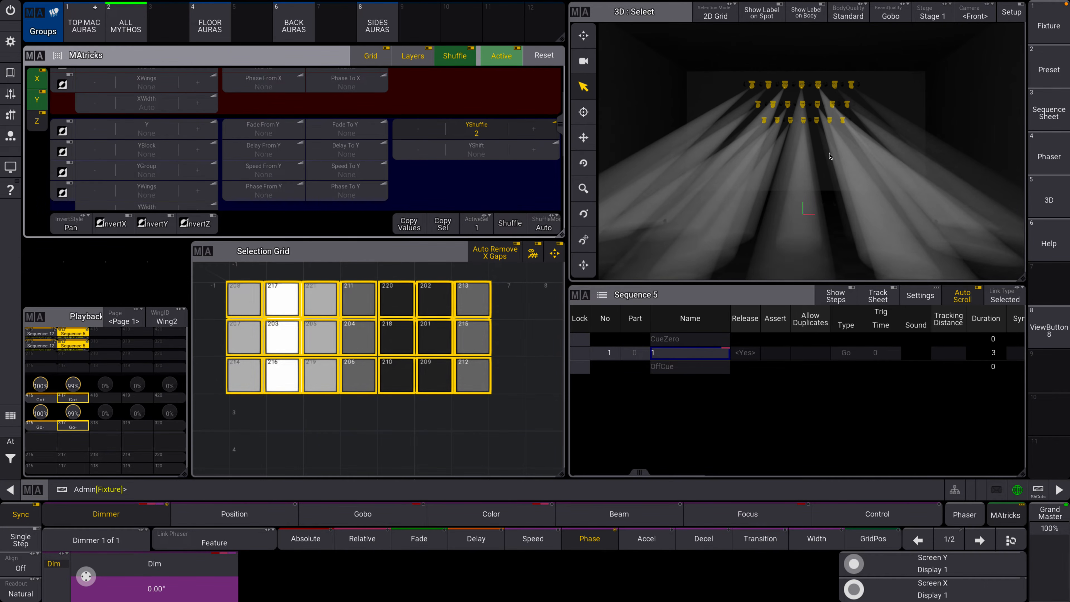
Clear the programmer and run cue 1 of Sequence 5.
left_click_drag(560, 126, 562, 90)
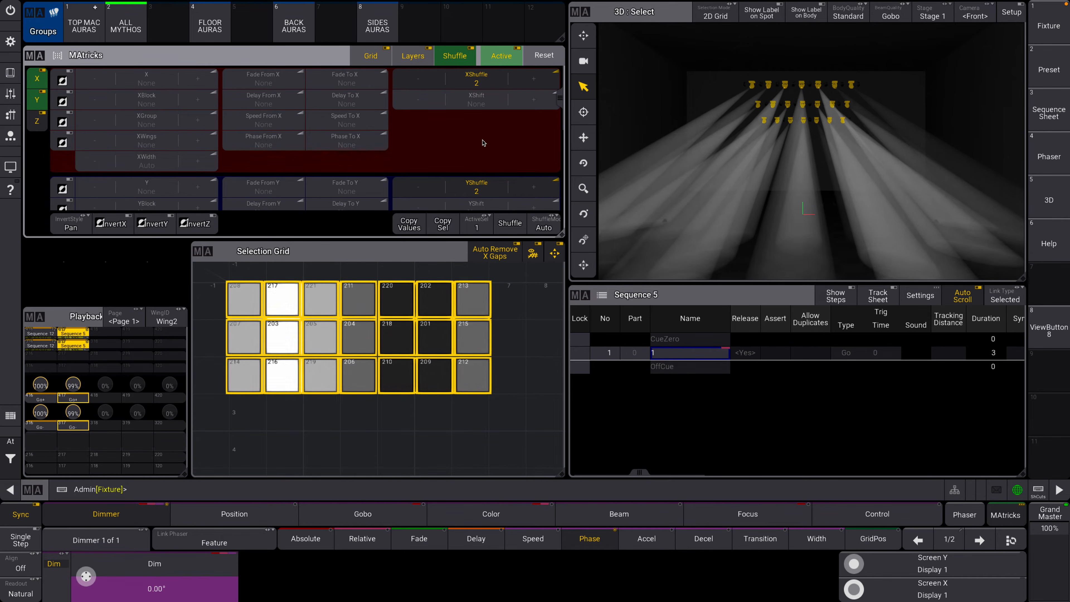
left_click(10, 73)
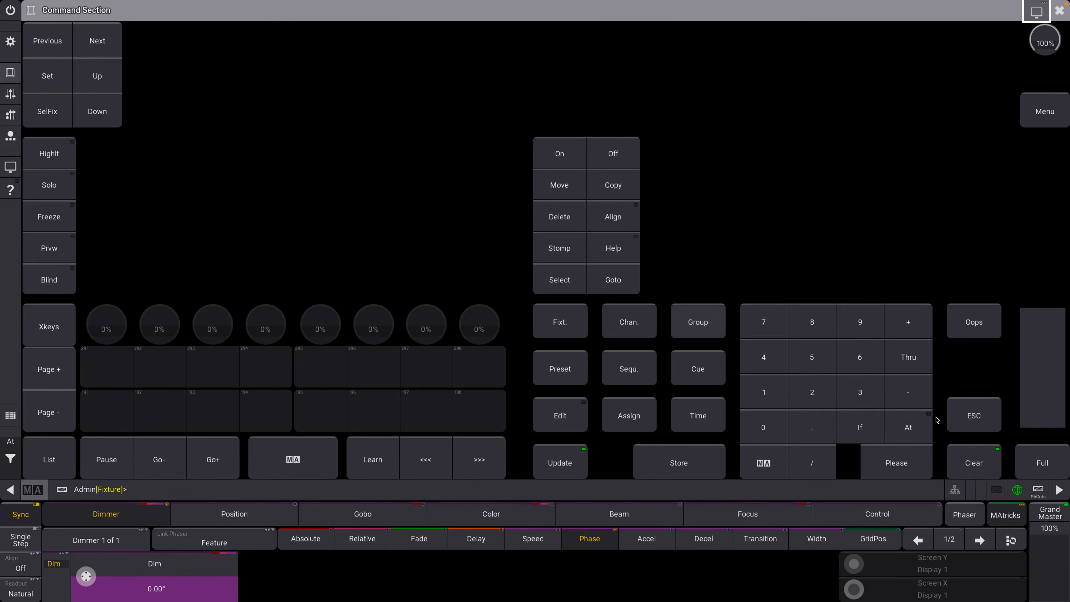
left_click(976, 463)
left_click(1059, 10)
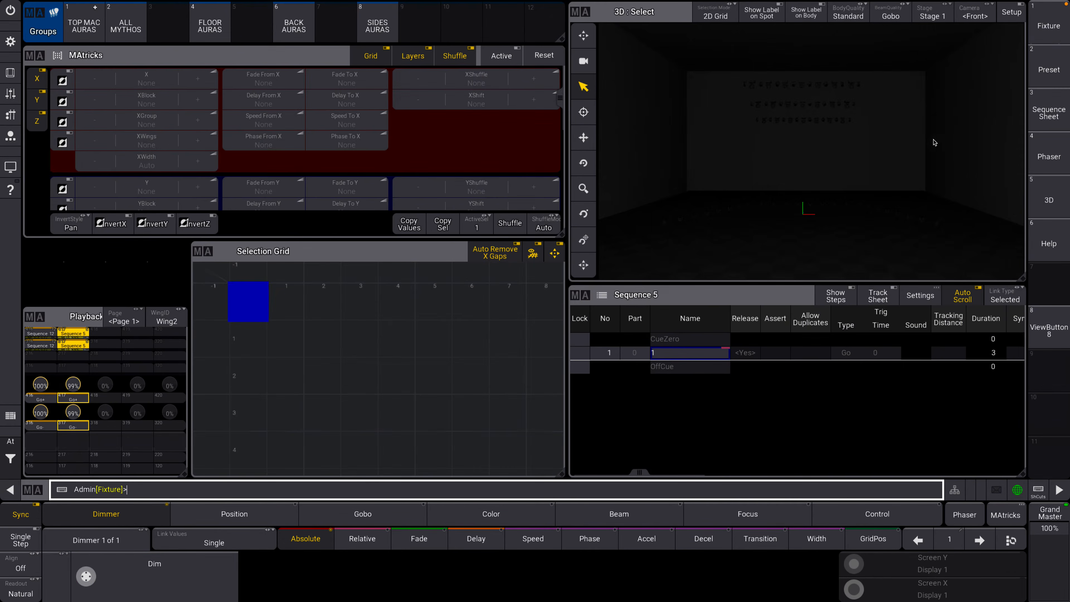
left_click(76, 399)
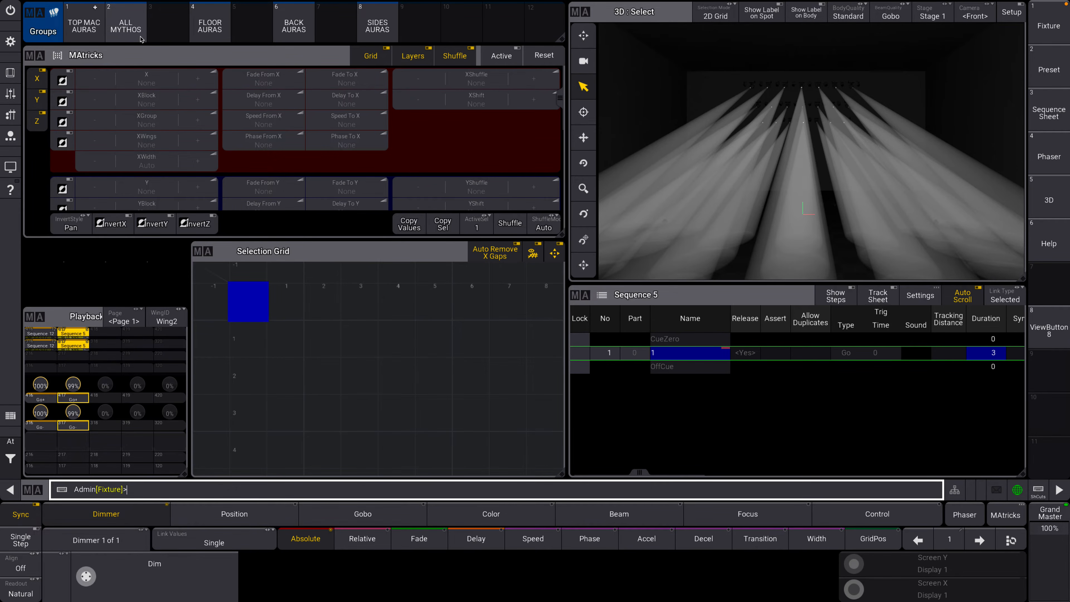
Set the ALL MYTHOS dimmer to 0 with a MAtricks X fade from 1 to 3.
left_click(126, 25)
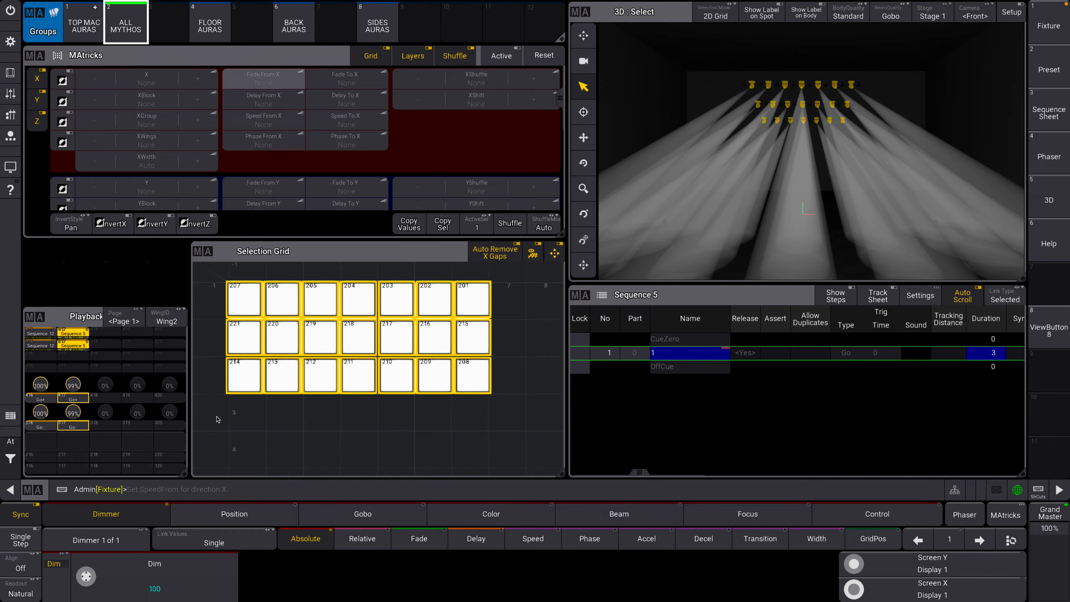
scroll(86, 576, "down", 10)
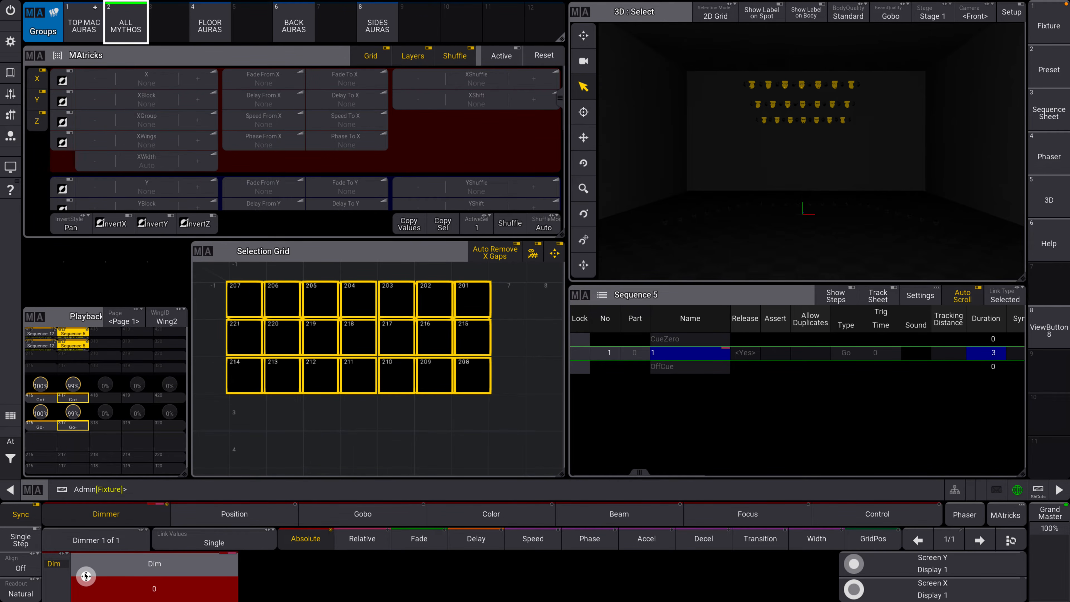
left_click(253, 80)
left_click(270, 195)
left_click(365, 271)
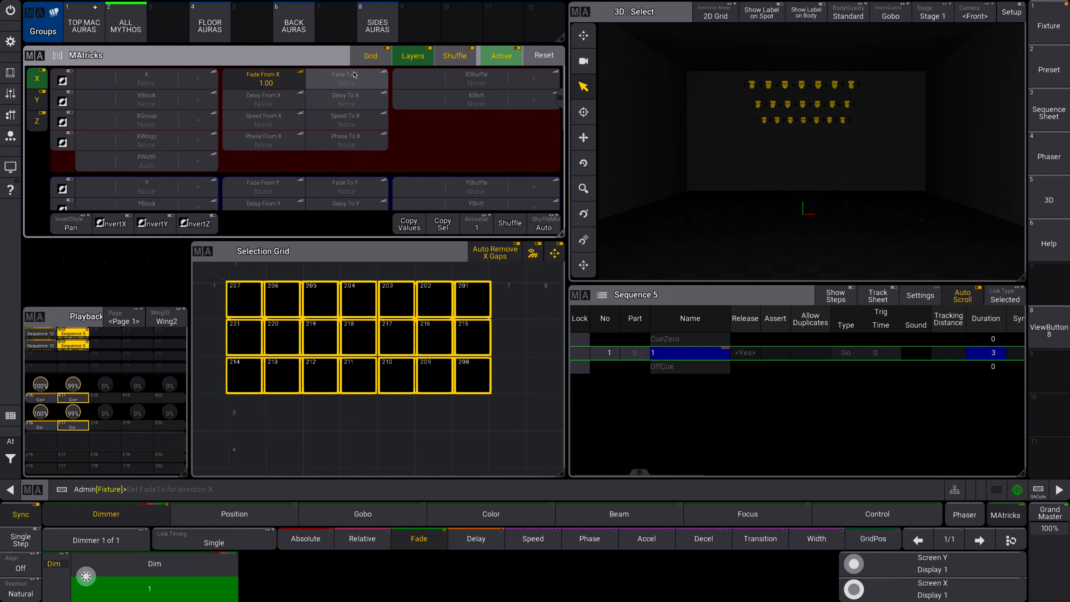
left_click(346, 80)
left_click(433, 194)
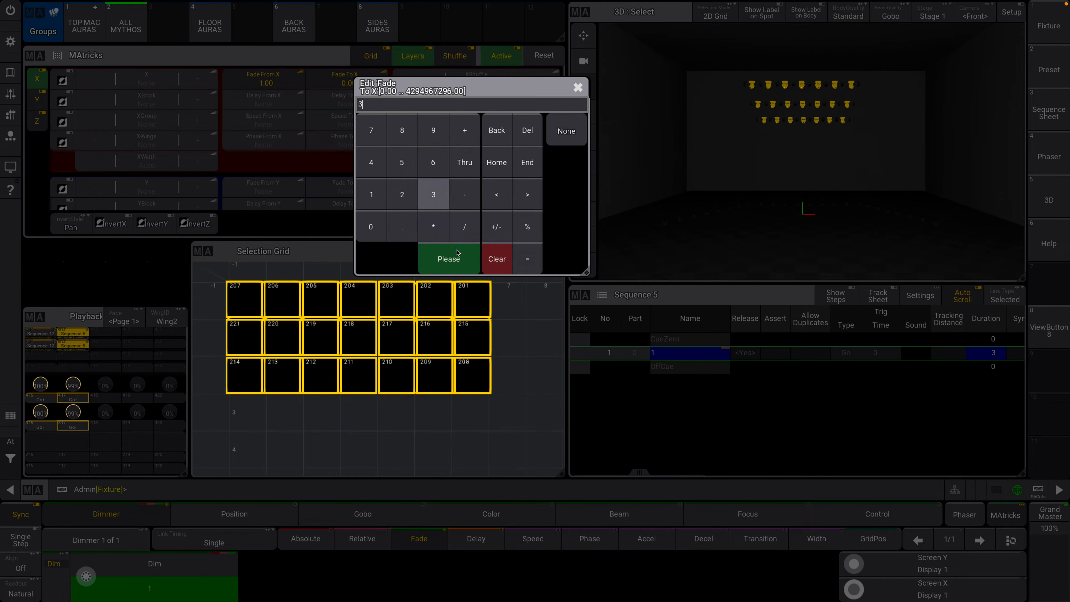
left_click(449, 258)
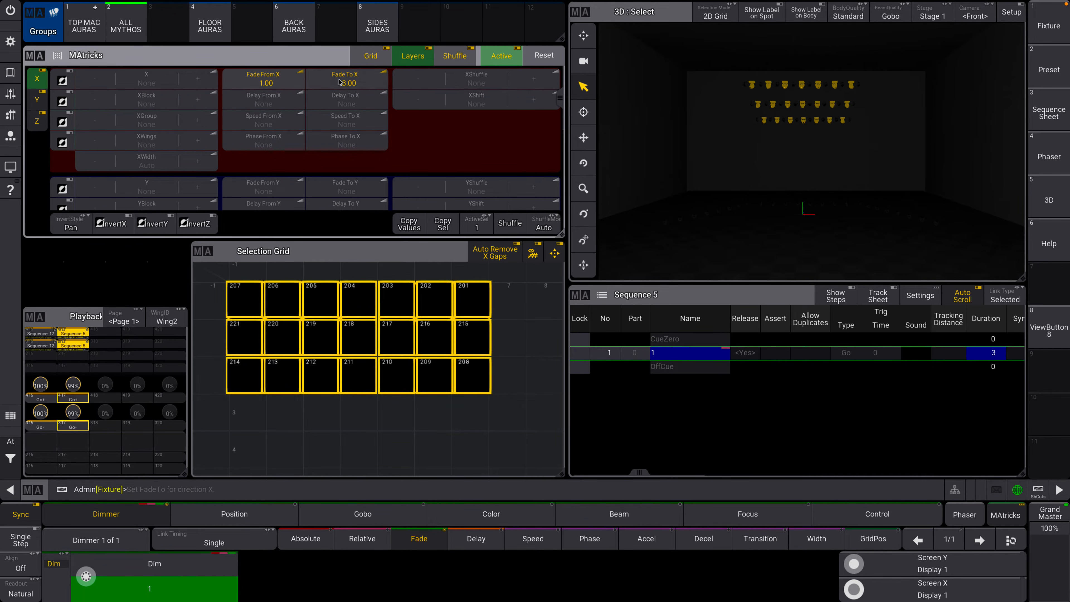
Set the MAtricks X delay from 0 to 1 and XWings to 2 for the fade-out.
left_click(262, 99)
left_click(279, 253)
left_click(358, 284)
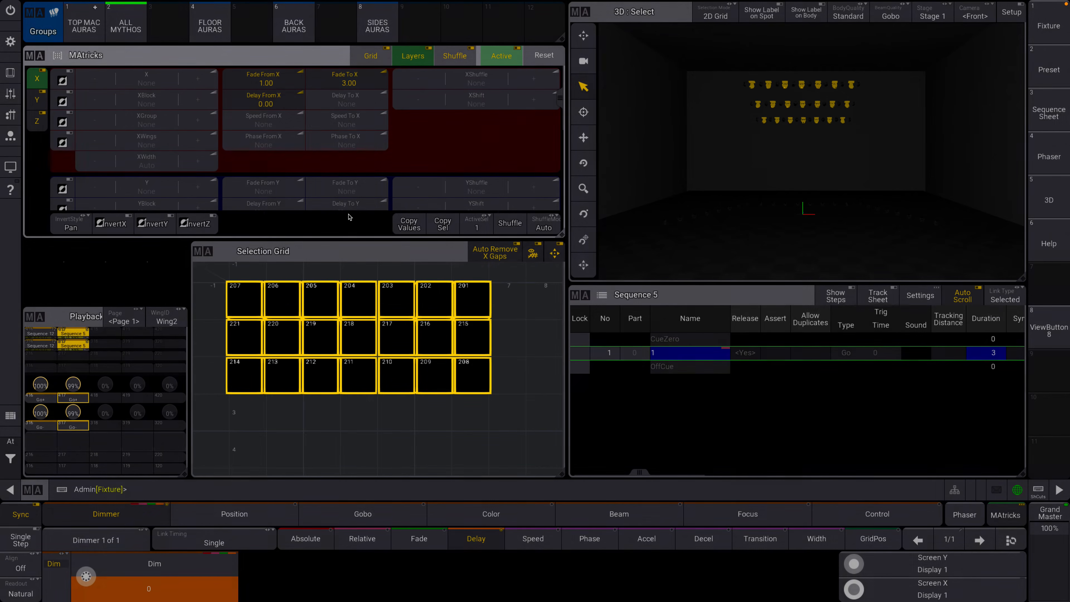
left_click(345, 100)
left_click(351, 222)
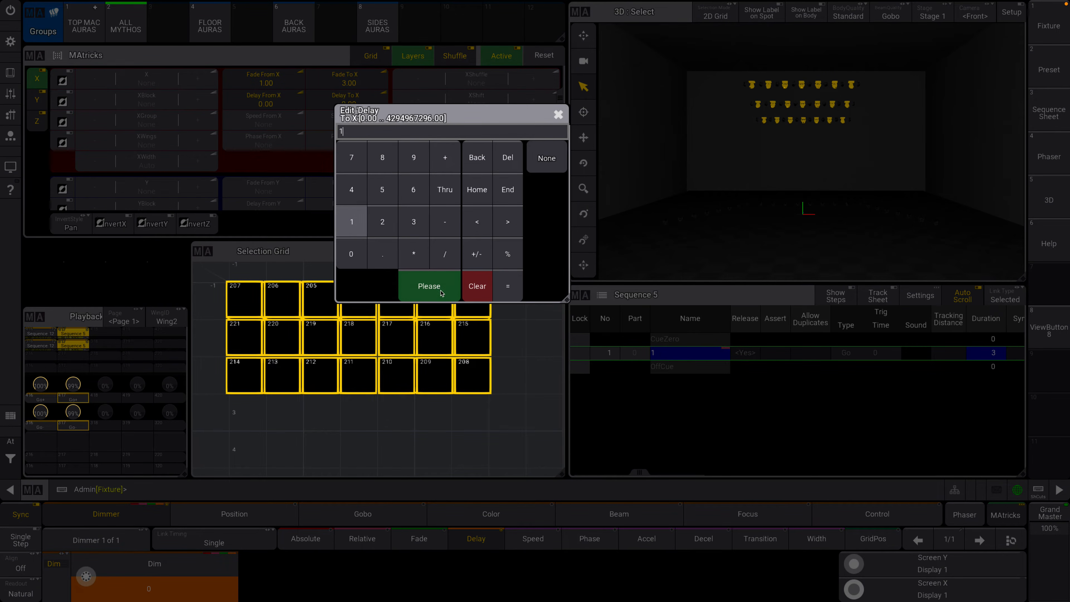
left_click(429, 286)
left_click(194, 142)
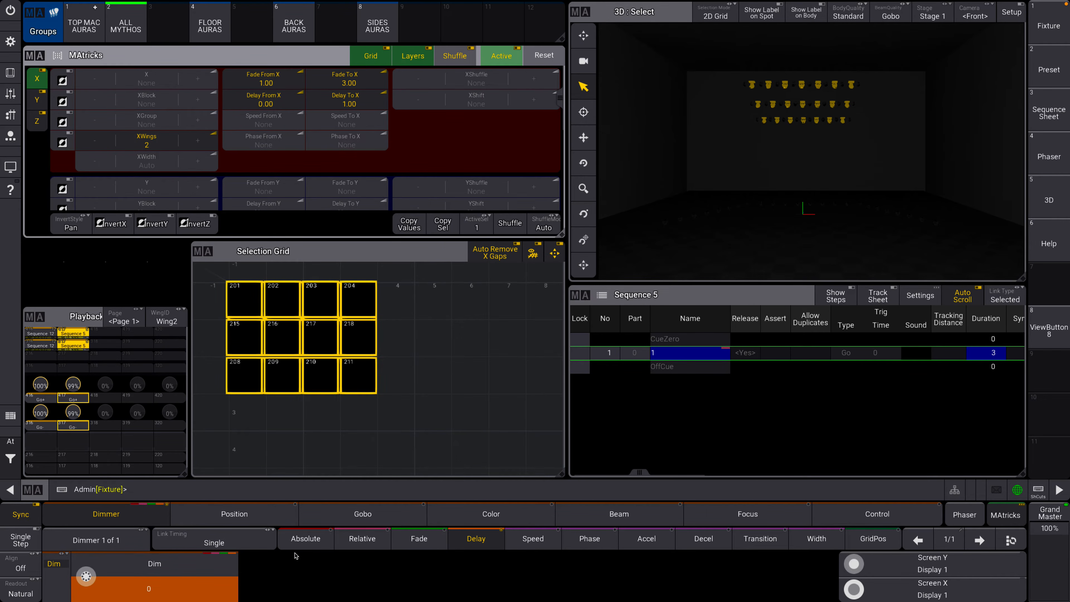
Store the programmer as cue 2 with a cue fade of 3.
left_click(419, 542)
left_click(11, 72)
left_click(678, 462)
left_click(698, 369)
left_click(811, 392)
left_click(697, 415)
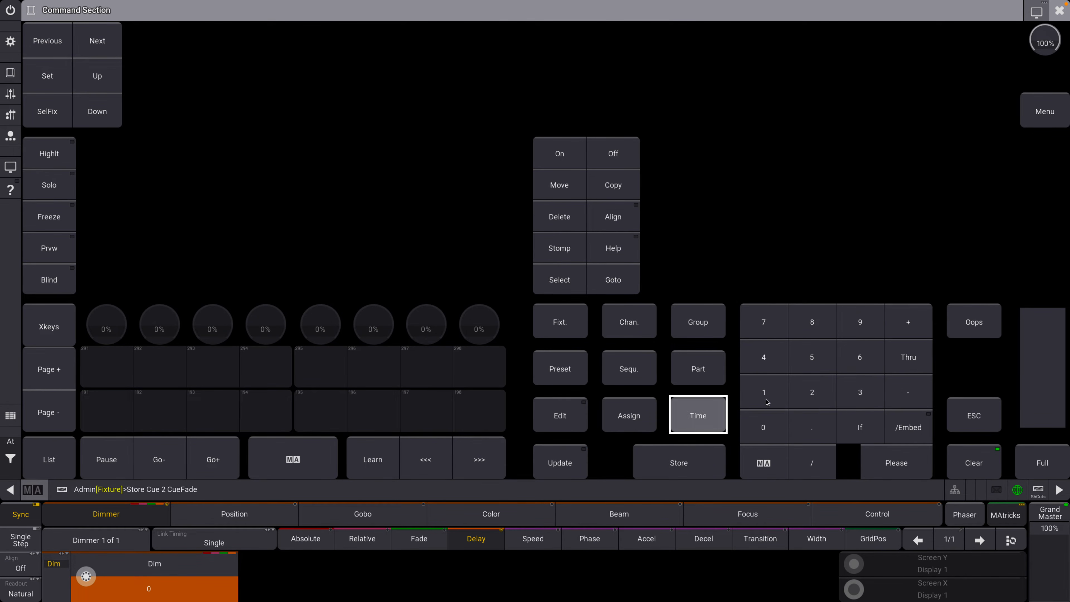
left_click(860, 392)
left_click(896, 462)
Clear the programmer and run cue 2 of Sequence 5.
left_click(986, 455)
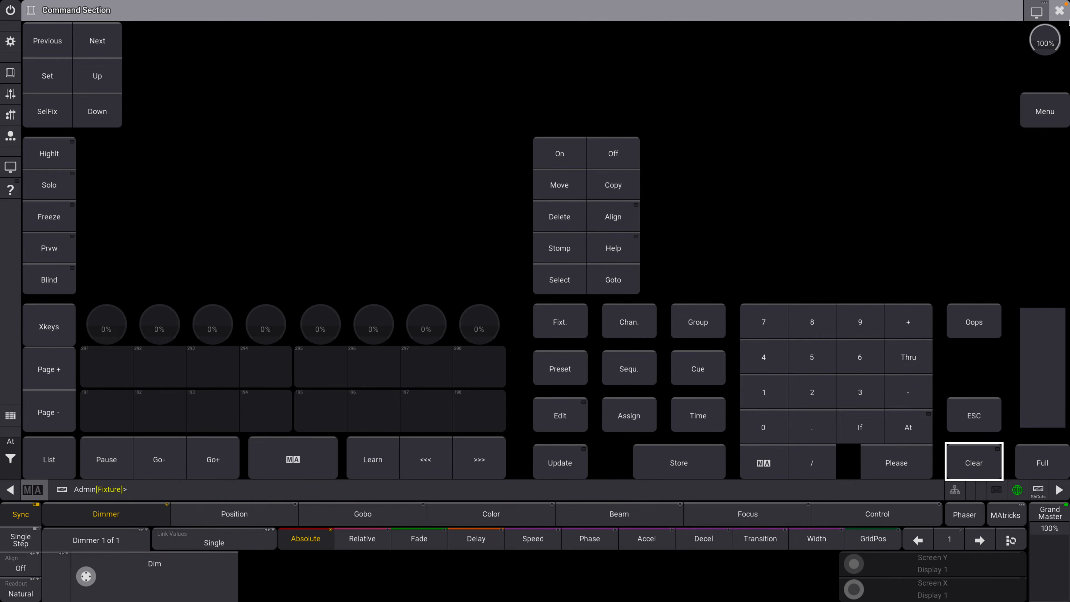
left_click(1059, 10)
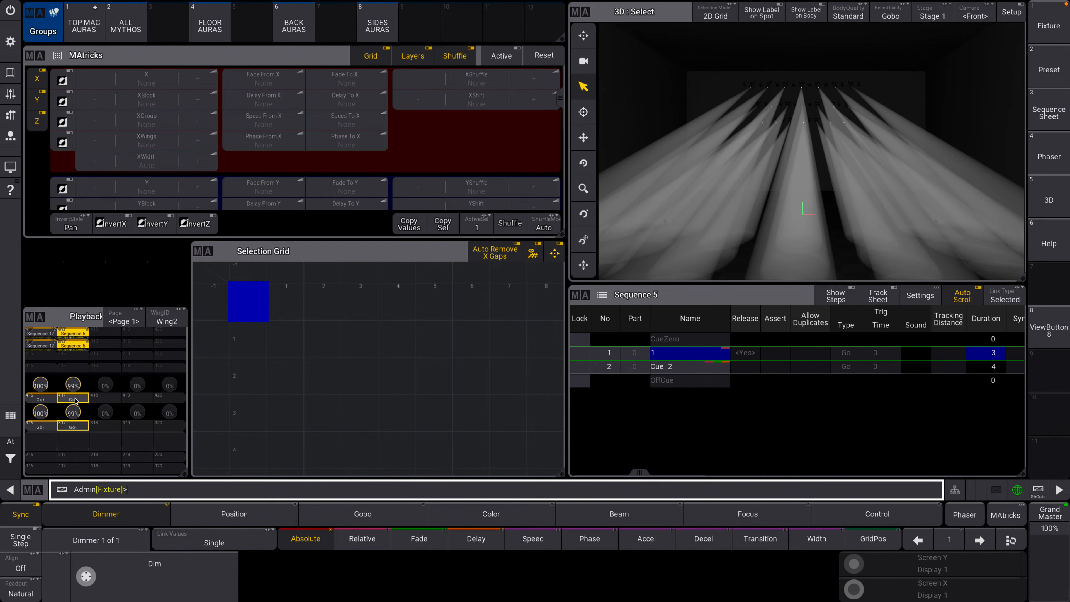
left_click(75, 399)
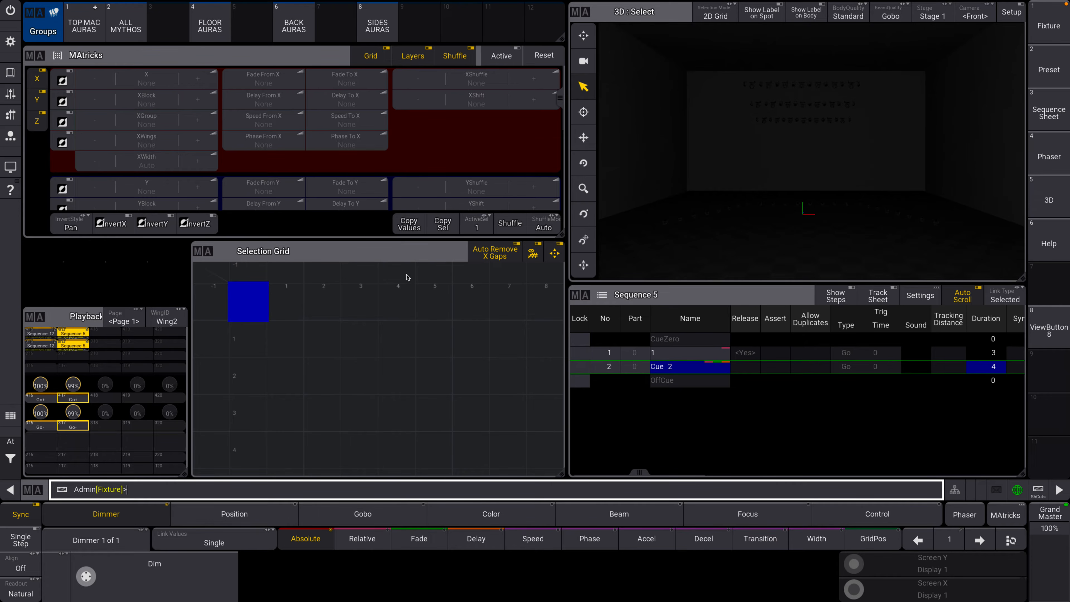
Set the ALL MYTHOS dimmer to 100 with a MAtricks X fade from 1 to 3.
left_click(125, 23)
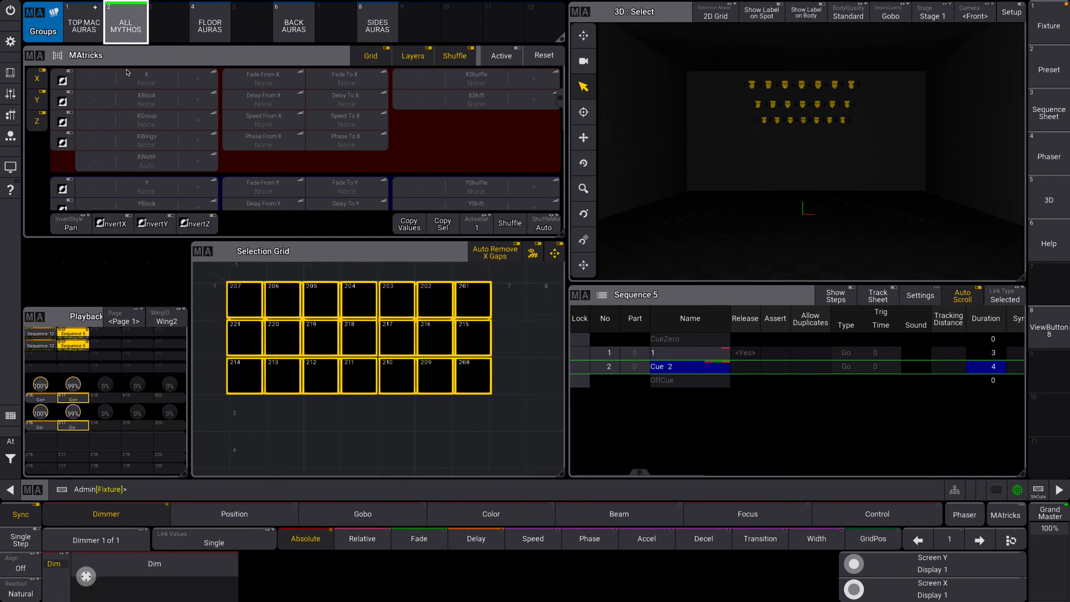
left_click(87, 576)
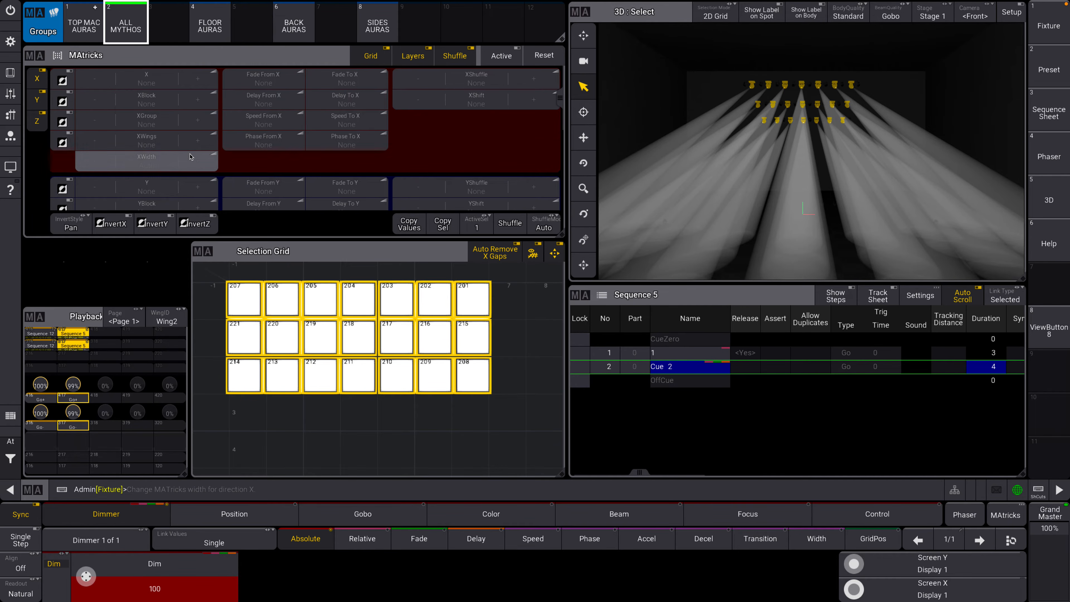
left_click(268, 80)
left_click(285, 197)
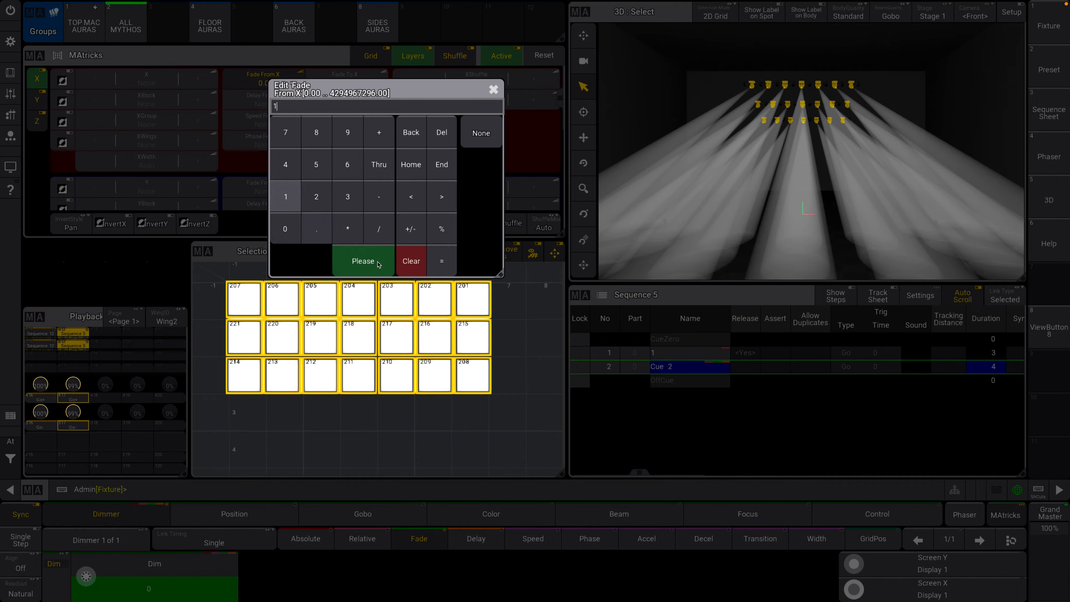
left_click(377, 262)
left_click(344, 80)
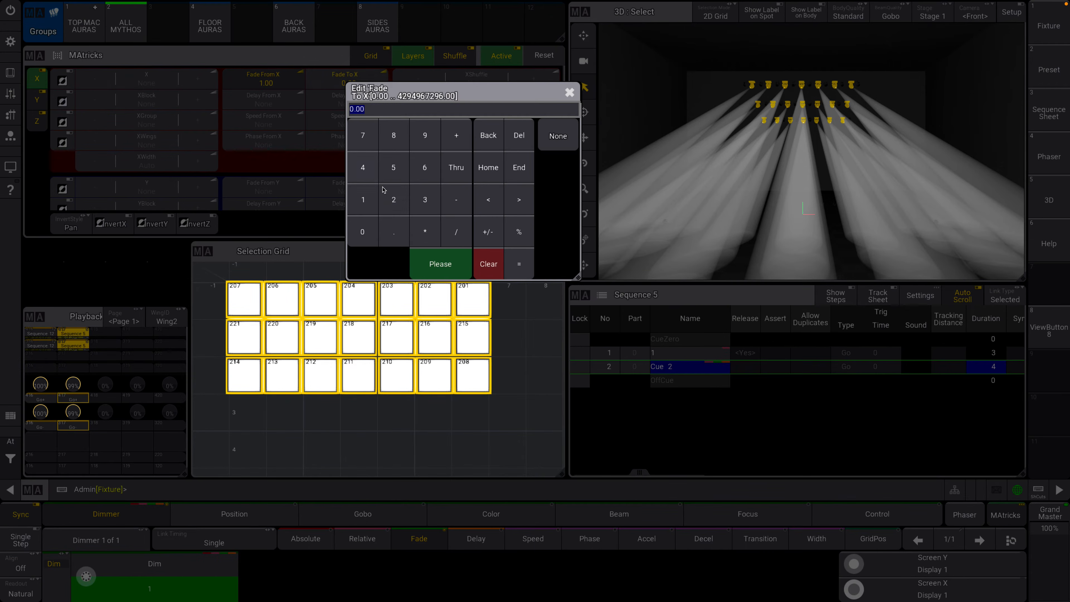
left_click(424, 202)
left_click(441, 264)
Set the MAtricks X delay from 0 to 1 and set both XShuffle and YShuffle to 2.
left_click(263, 98)
left_click(289, 247)
left_click(366, 280)
left_click(345, 101)
left_click(362, 224)
left_click(443, 284)
left_click(192, 141)
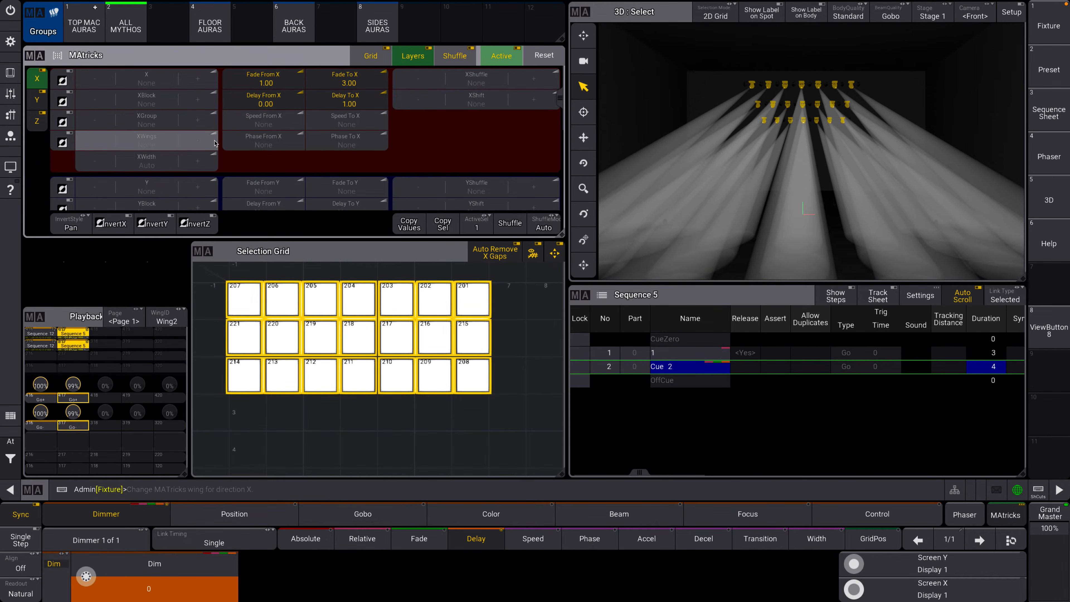
left_click(533, 78)
left_click(533, 186)
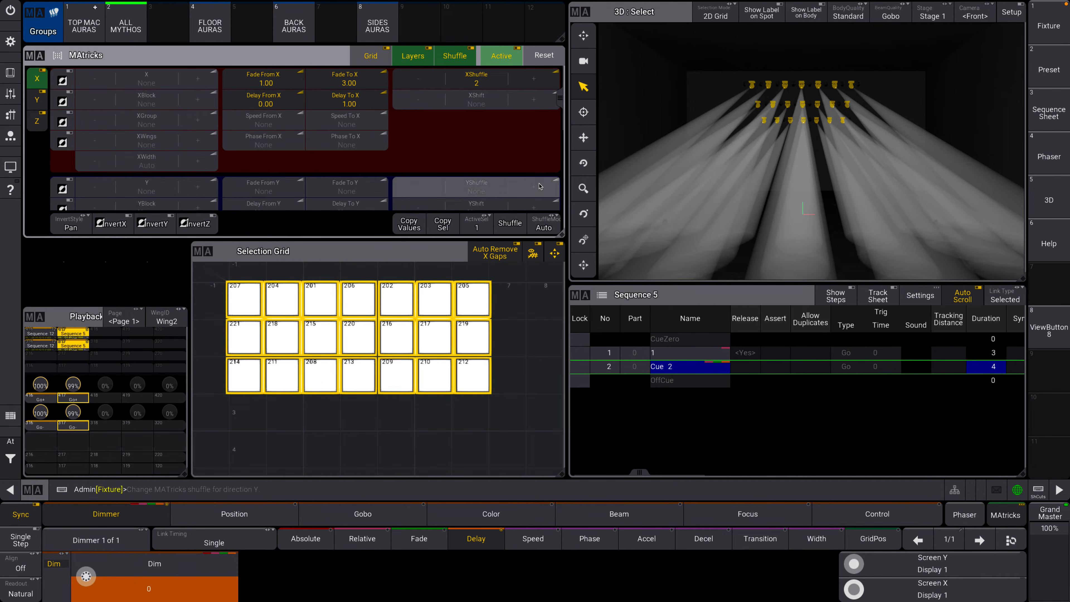
Store the programmer as cue 3 with a cue fade of 3.
left_click(10, 73)
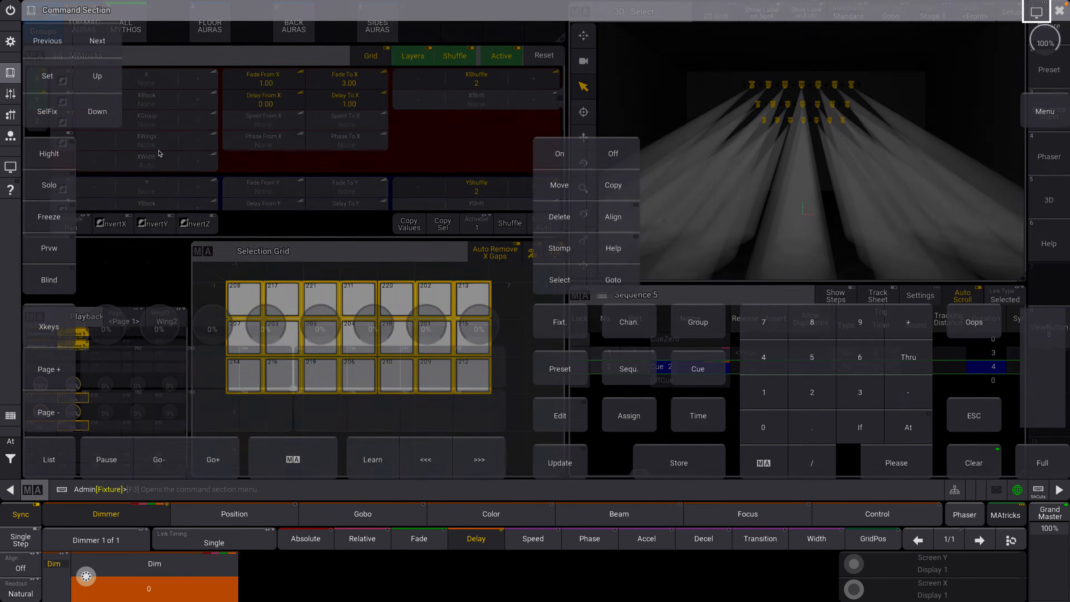
left_click(678, 463)
left_click(712, 369)
left_click(860, 391)
left_click(697, 415)
left_click(860, 392)
left_click(886, 457)
Clear the programmer and run cue 3 of Sequence 5.
left_click(973, 462)
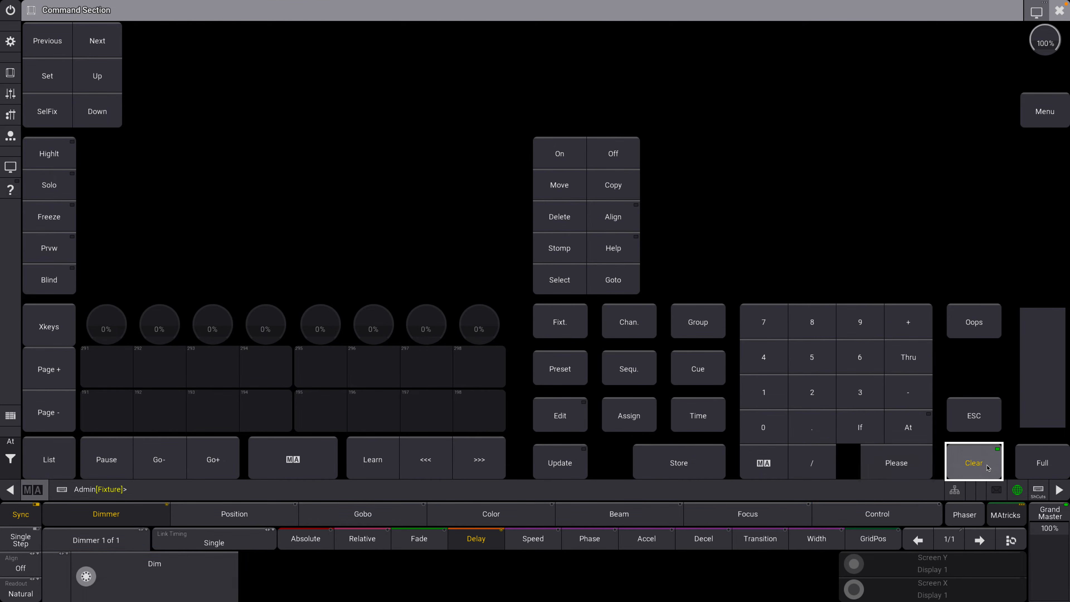
left_click(1059, 10)
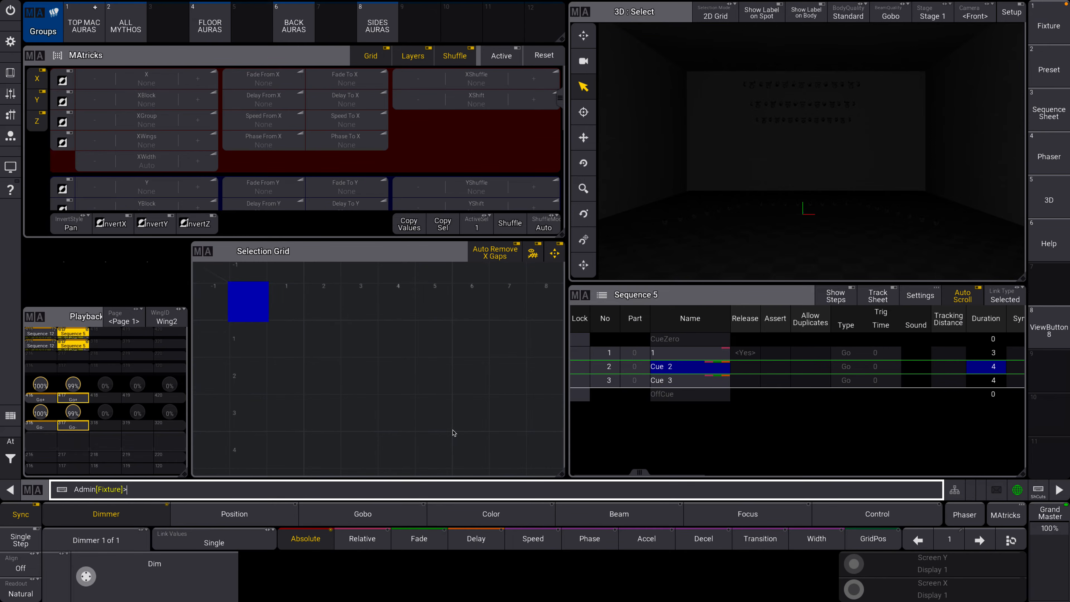
left_click(84, 400)
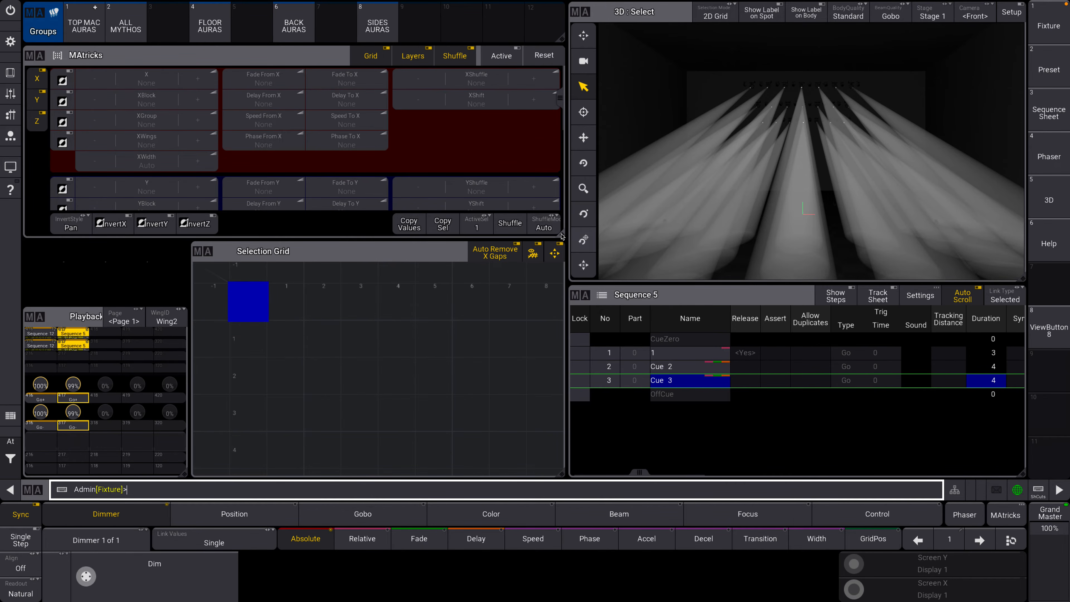
Reduce the height of the MAtricks and Selection Grid windows and move the Selection Grid down level with the Playback window.
left_click_drag(562, 234, 564, 223)
left_click_drag(565, 199, 565, 199)
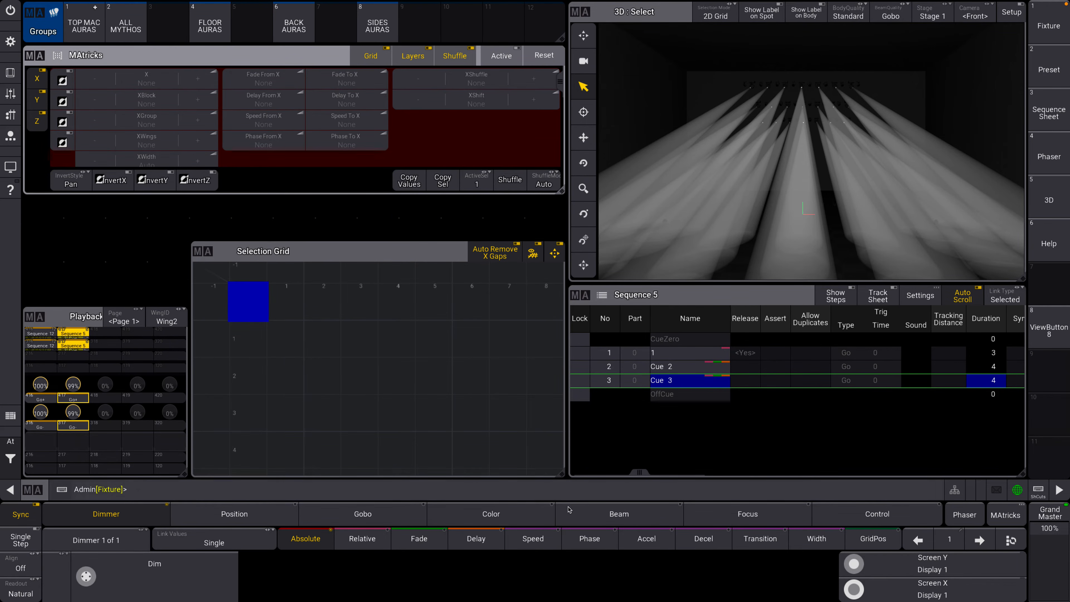
left_click_drag(561, 473, 570, 414)
left_click_drag(248, 251, 242, 317)
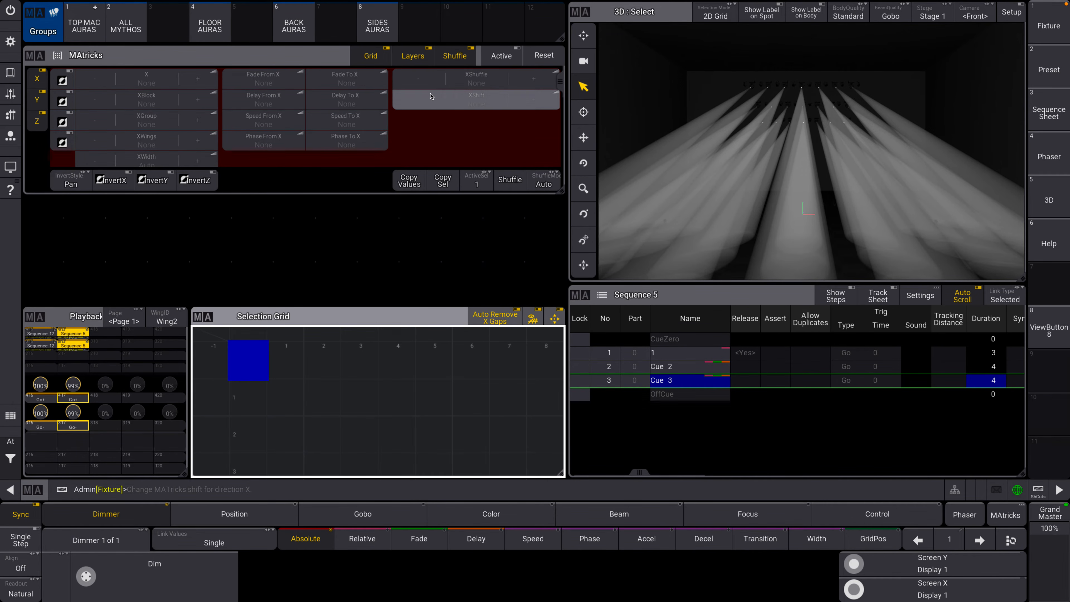
scroll(421, 109, "down", 3)
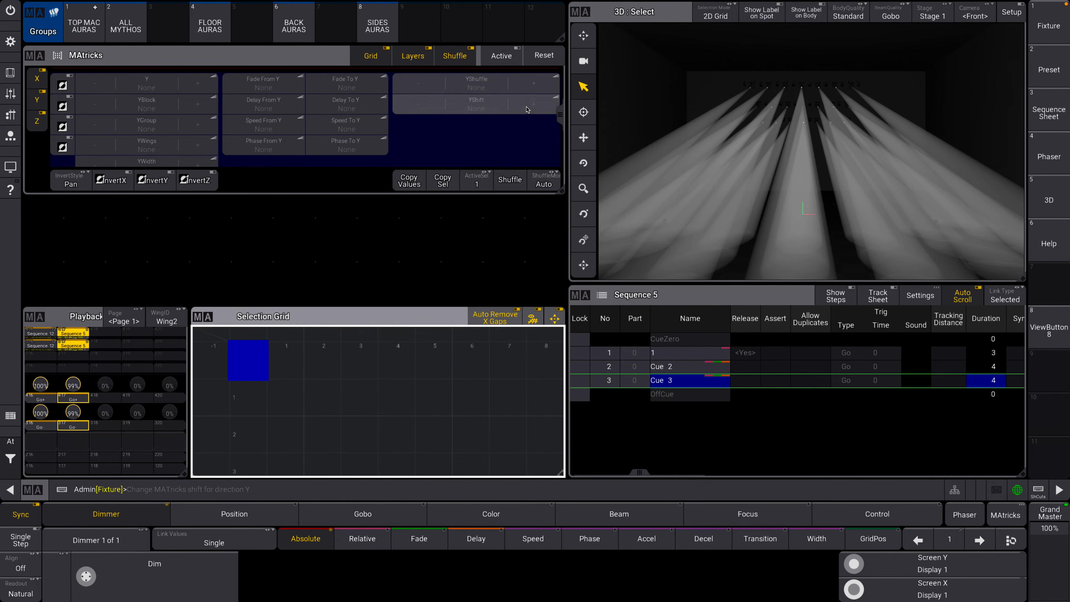
mouse_move(560, 116)
left_mouse_down()
mouse_move(563, 82)
mouse_move(561, 115)
left_mouse_up()
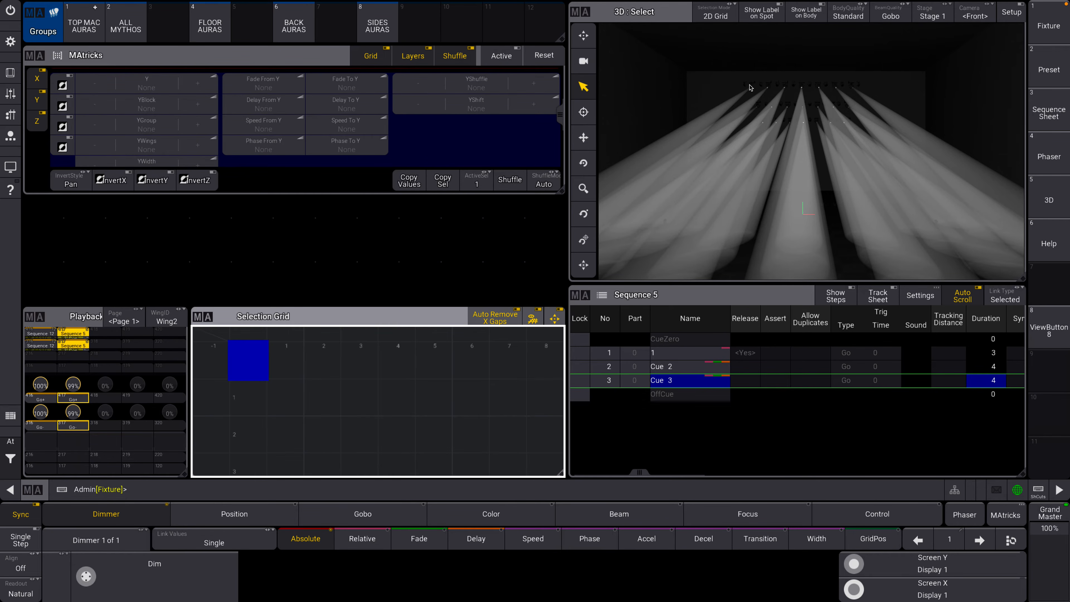
left_click_drag(561, 115, 561, 80)
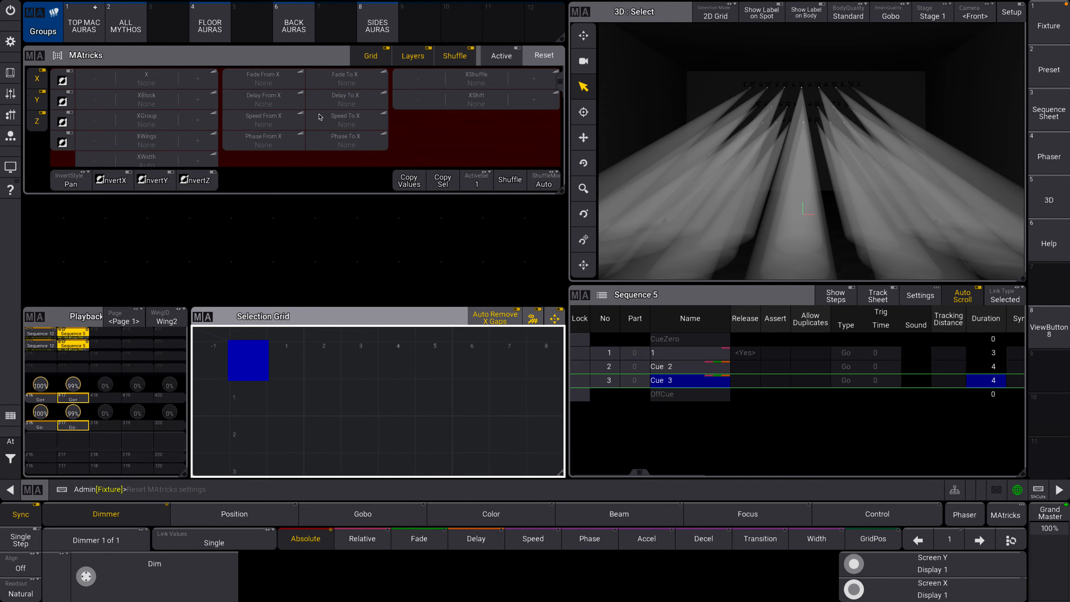
Toggle the MAtricks activation on and back off.
left_click(502, 59)
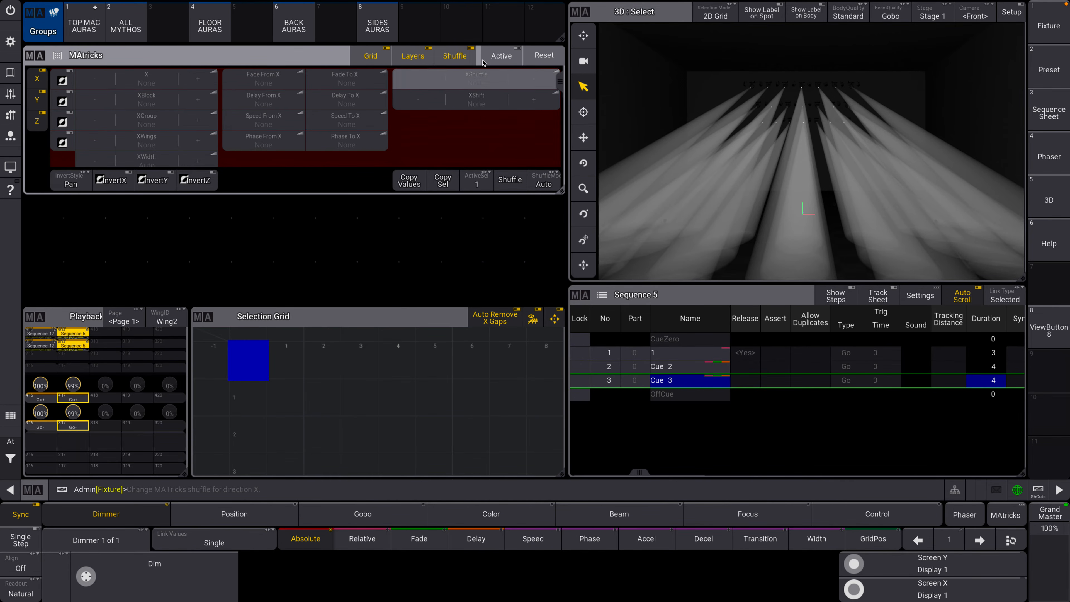
left_click(500, 60)
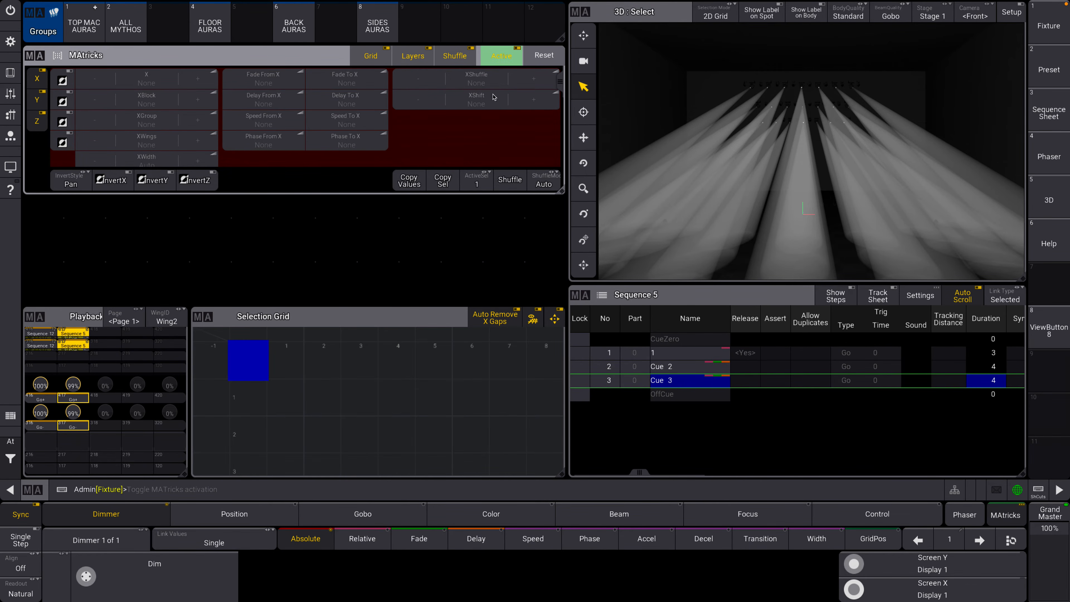
left_click(500, 55)
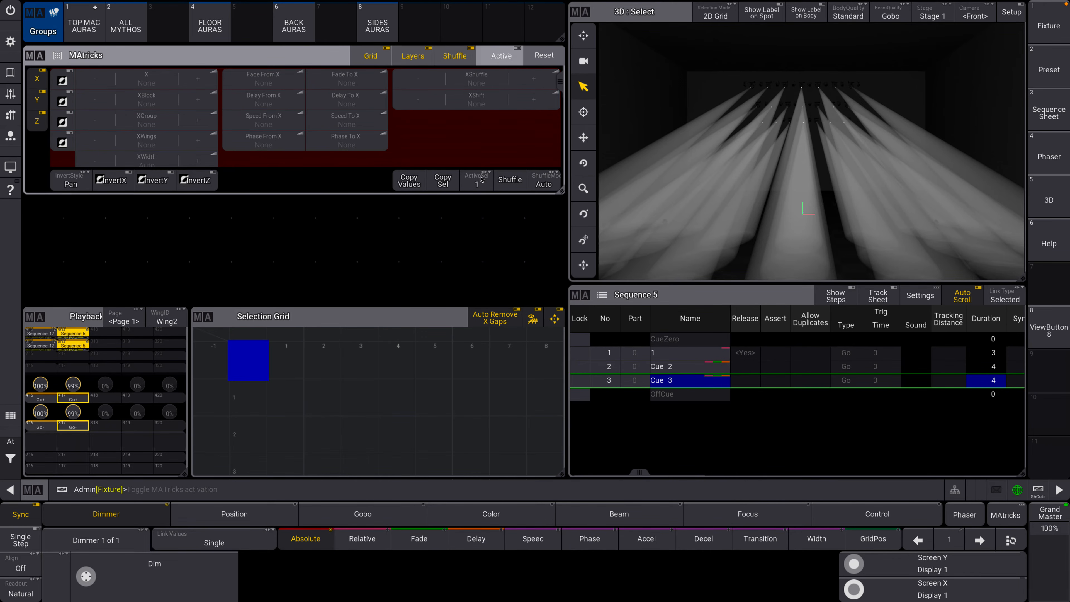
Add a MAtricks pool window in the empty area beneath the MAtricks window.
left_click(39, 204)
left_click(470, 211)
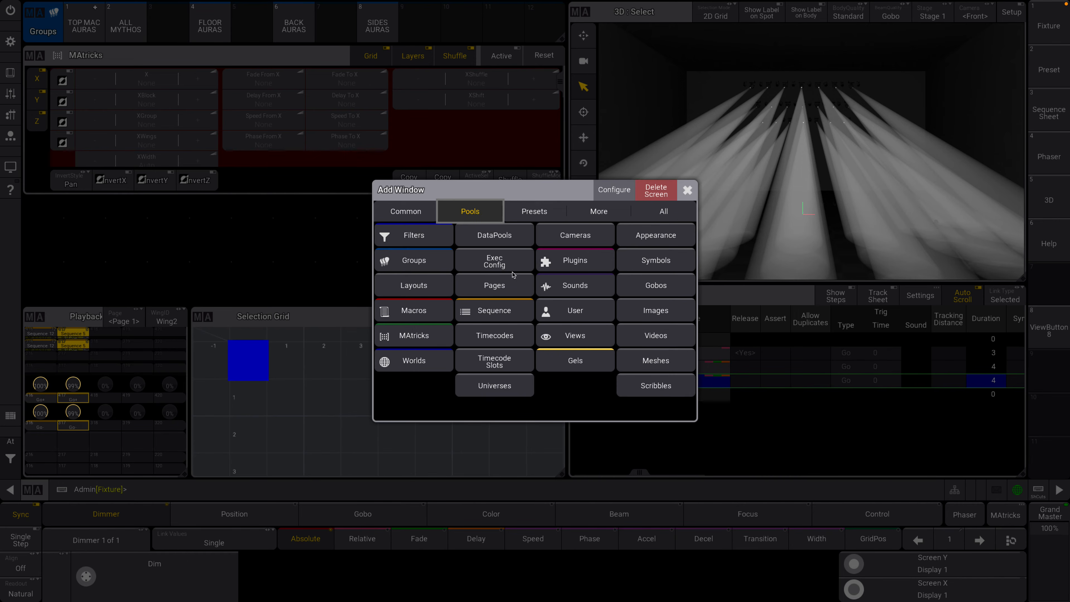
left_click(414, 361)
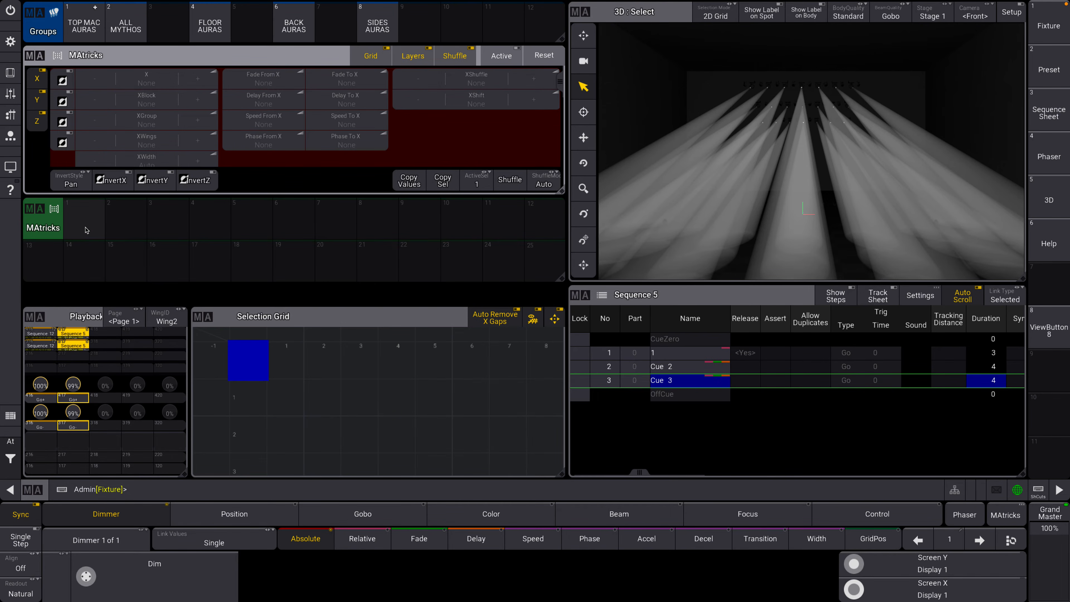
Set XWings, XShuffle and YShuffle to 2 in the MAtricks window.
left_click(197, 141)
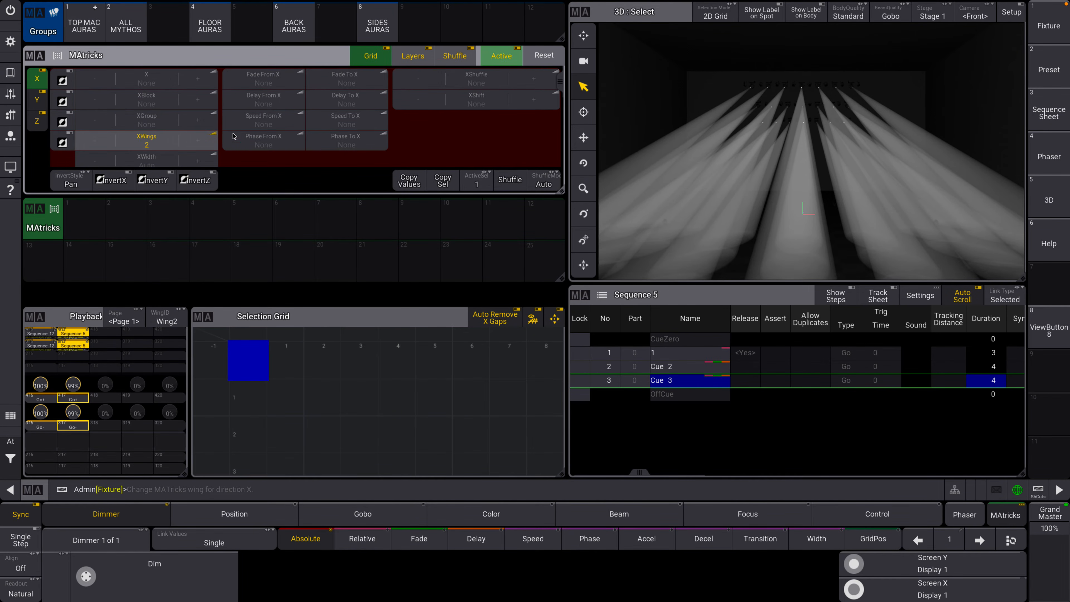
left_click(523, 83)
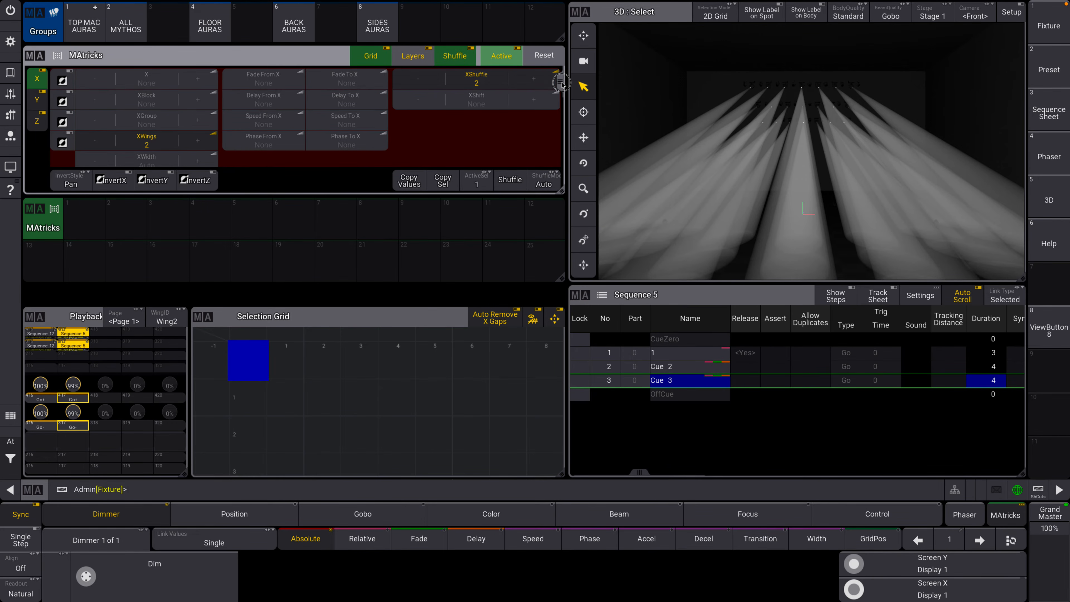
scroll(547, 101, "down", 3)
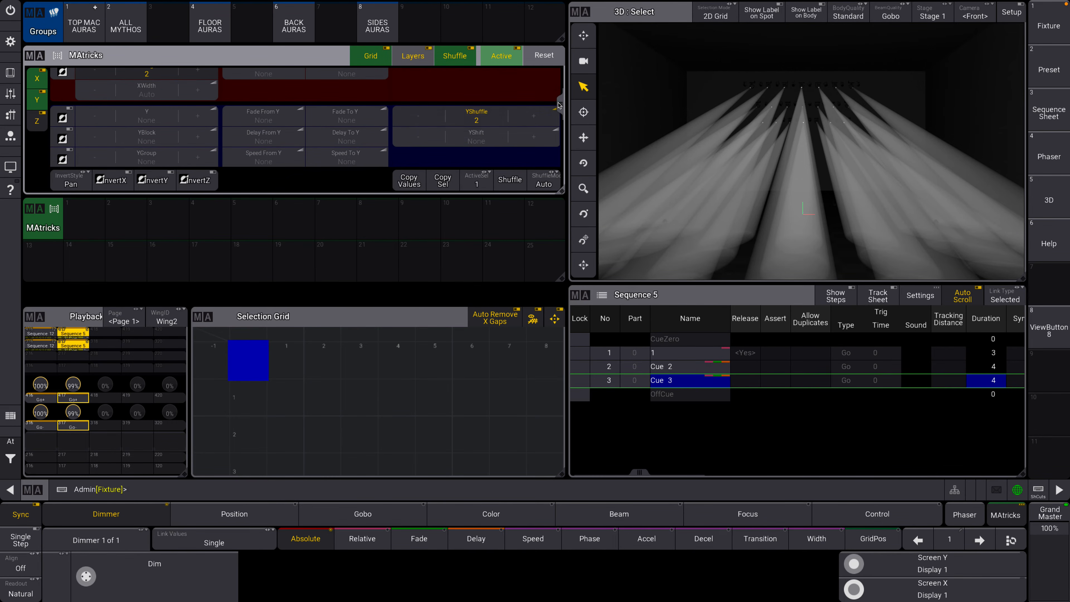
Store the current MAtricks settings in pool slot 1 and label it "Wings +".
left_click(11, 73)
left_click(679, 462)
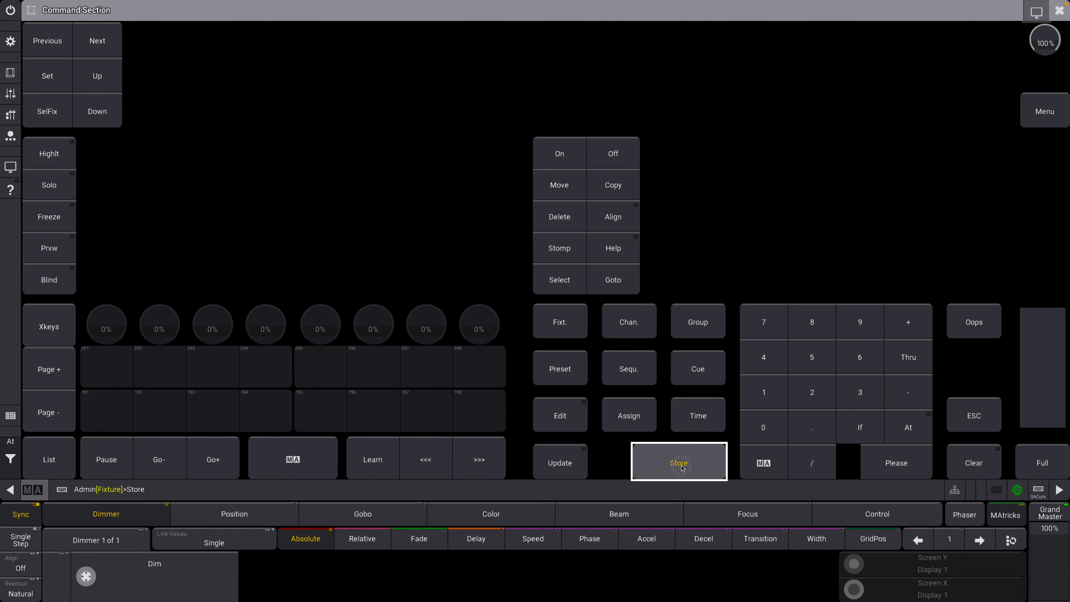
left_click(1059, 10)
left_click(87, 223)
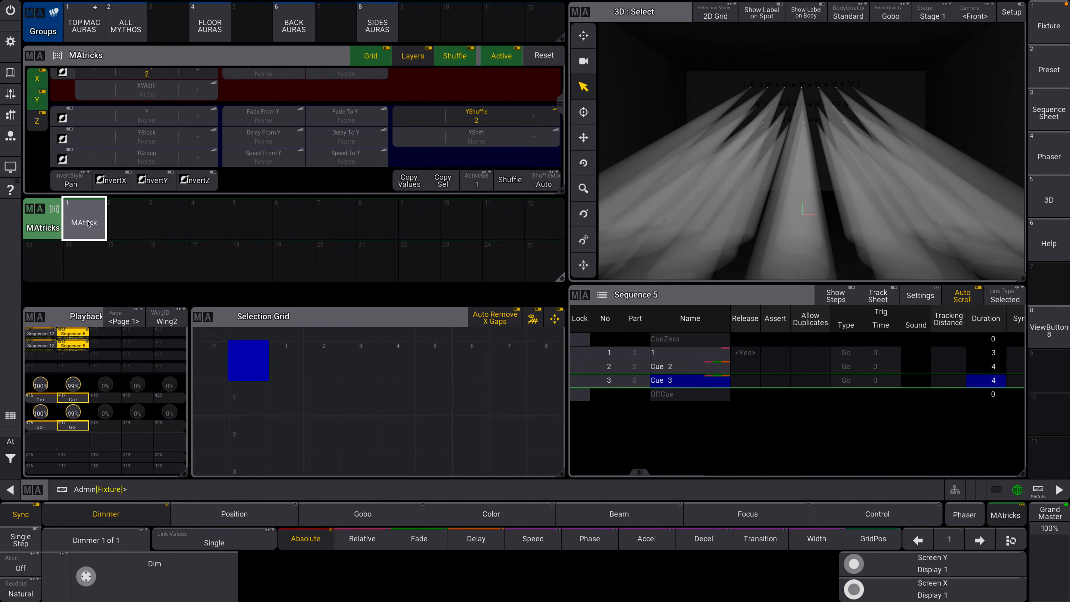
left_click_drag(87, 223, 84, 183)
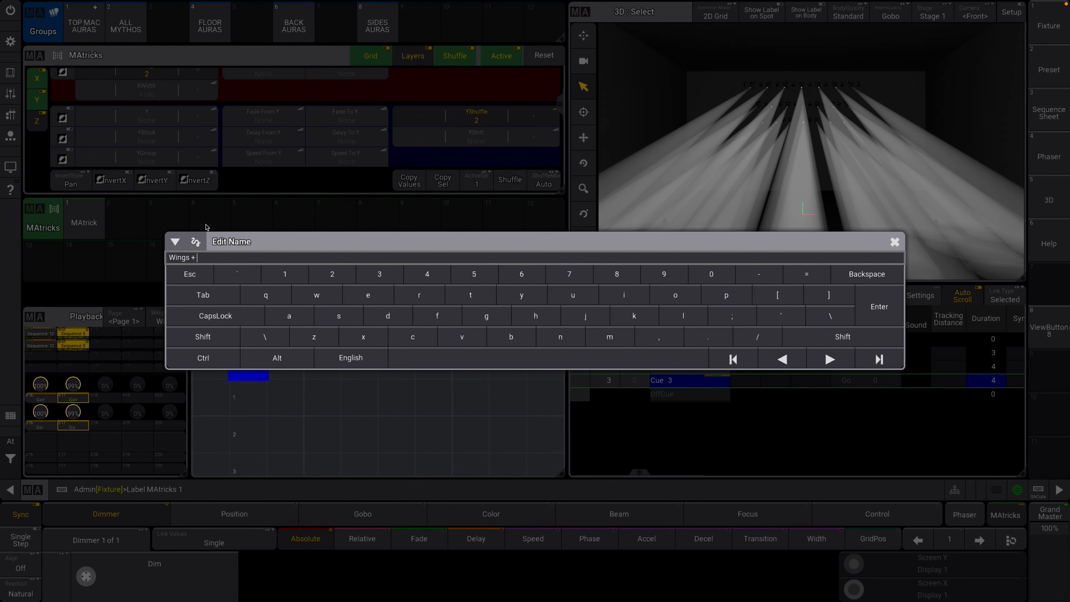
key("Return")
left_click_drag(563, 96, 563, 72)
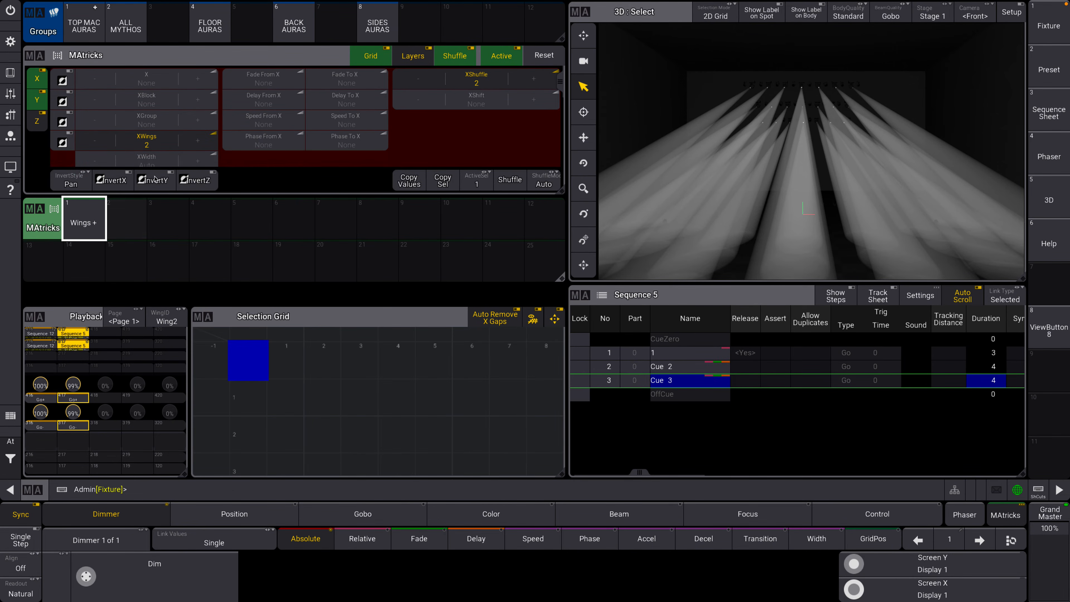
Open the Import view and change its object type to Matricks.
left_click(11, 42)
left_click(564, 369)
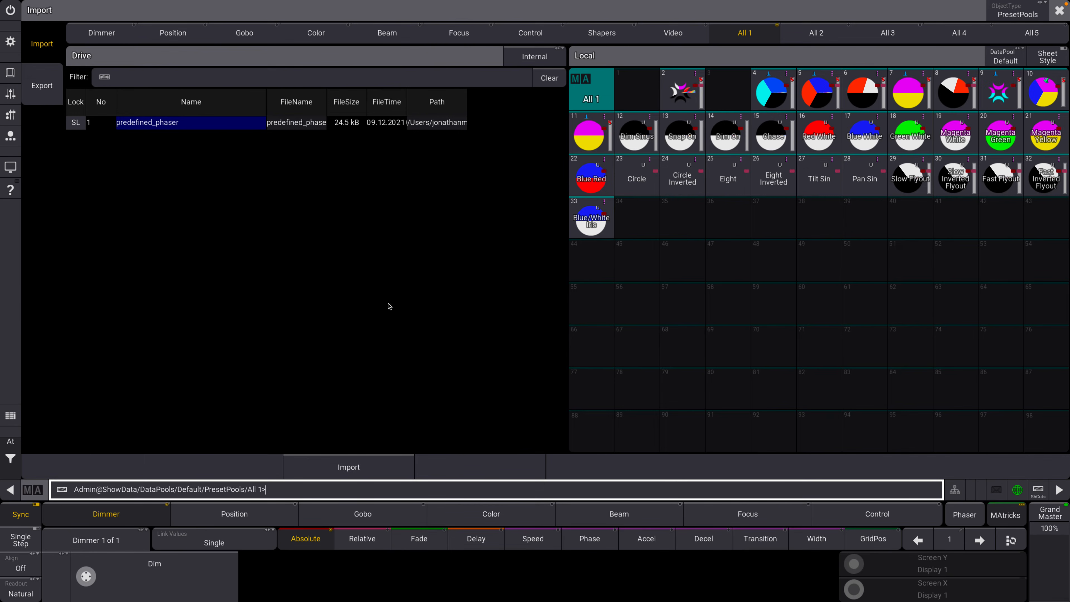
left_click(1008, 14)
left_click(1008, 14)
left_click(1008, 15)
left_click(1008, 14)
left_click(1008, 14)
left_click(1009, 15)
left_click(1009, 15)
left_click(1009, 15)
left_click(1009, 15)
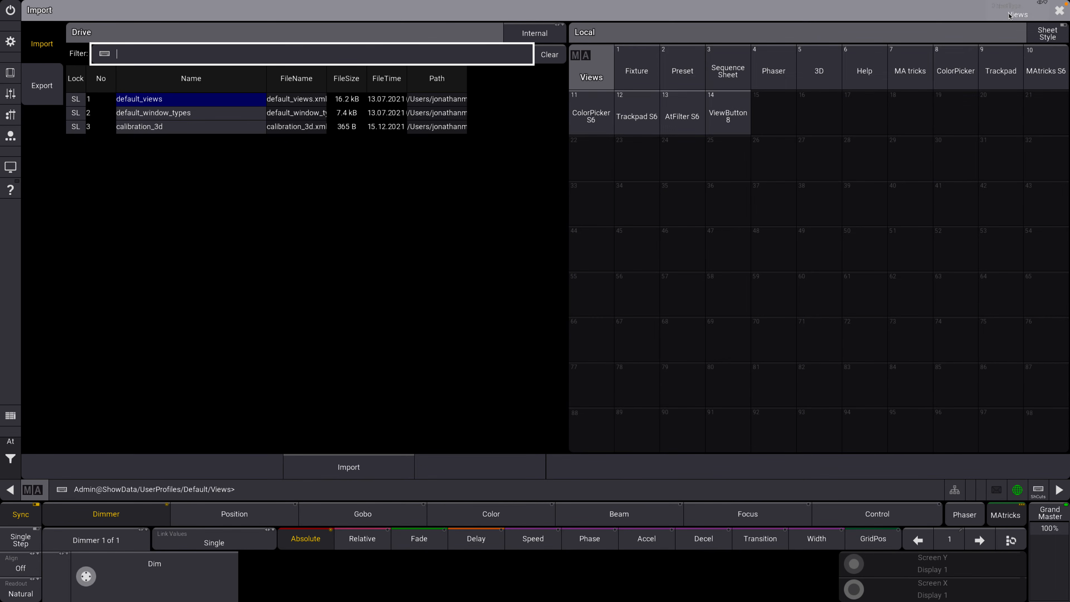
left_click(1008, 15)
left_click(1010, 15)
left_click(1013, 15)
left_click(1018, 14)
left_click(1019, 14)
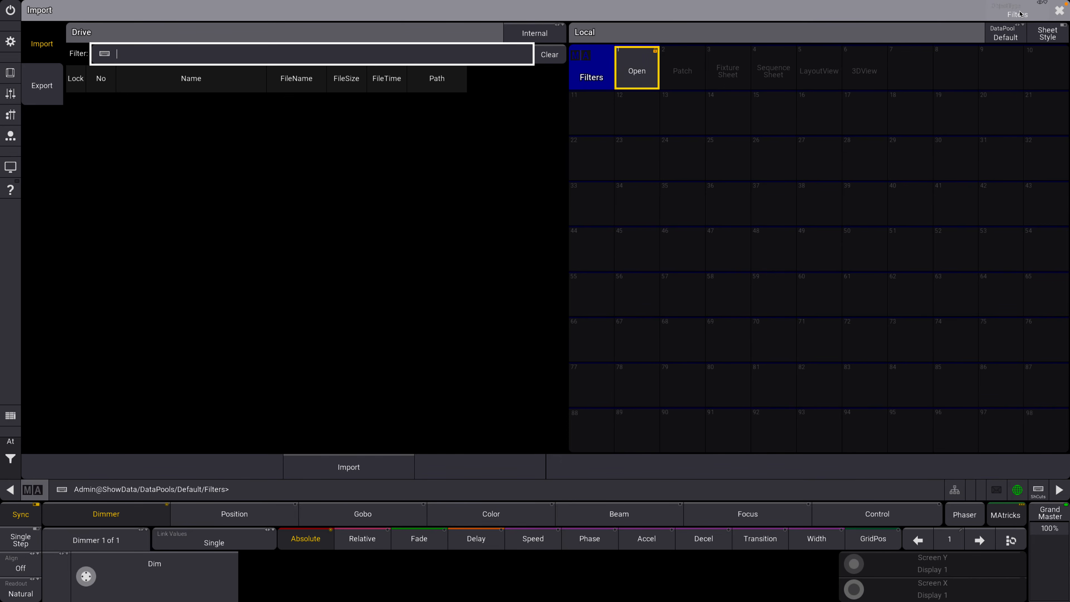
left_click(1020, 14)
left_click(1020, 14)
left_click(1019, 14)
left_click(1019, 14)
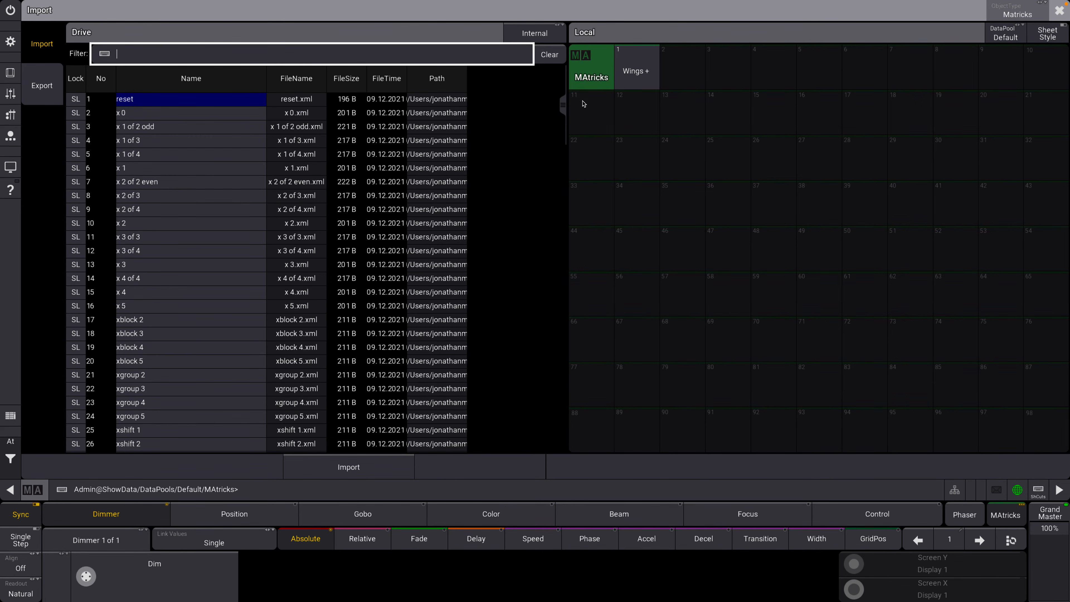
Import the predefined xshuffle 2 into slot 2 of the MAtricks pool.
left_click_drag(563, 124, 562, 134)
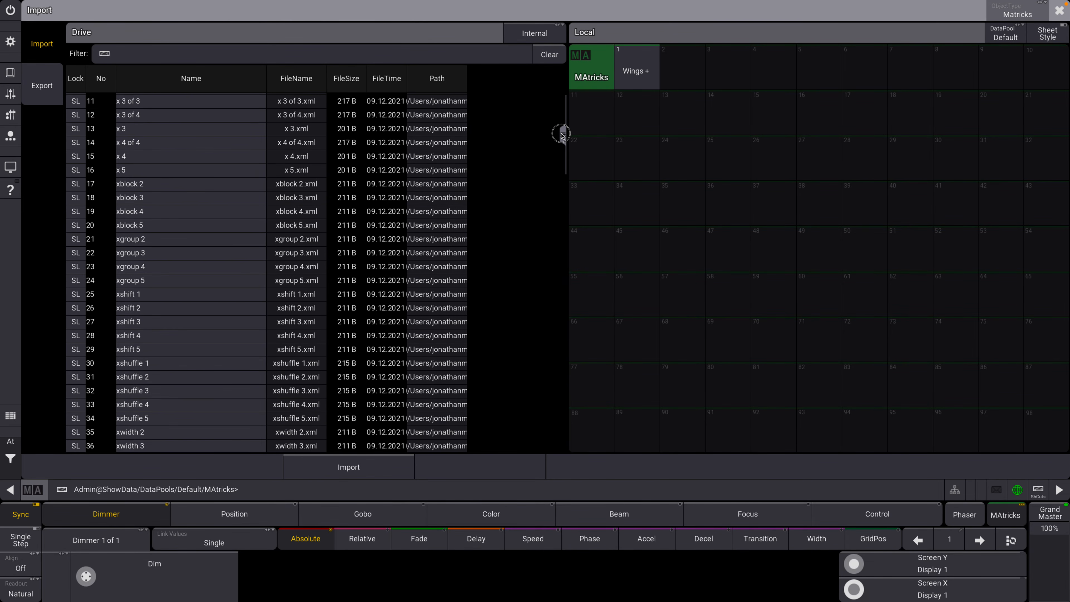
left_click(690, 84)
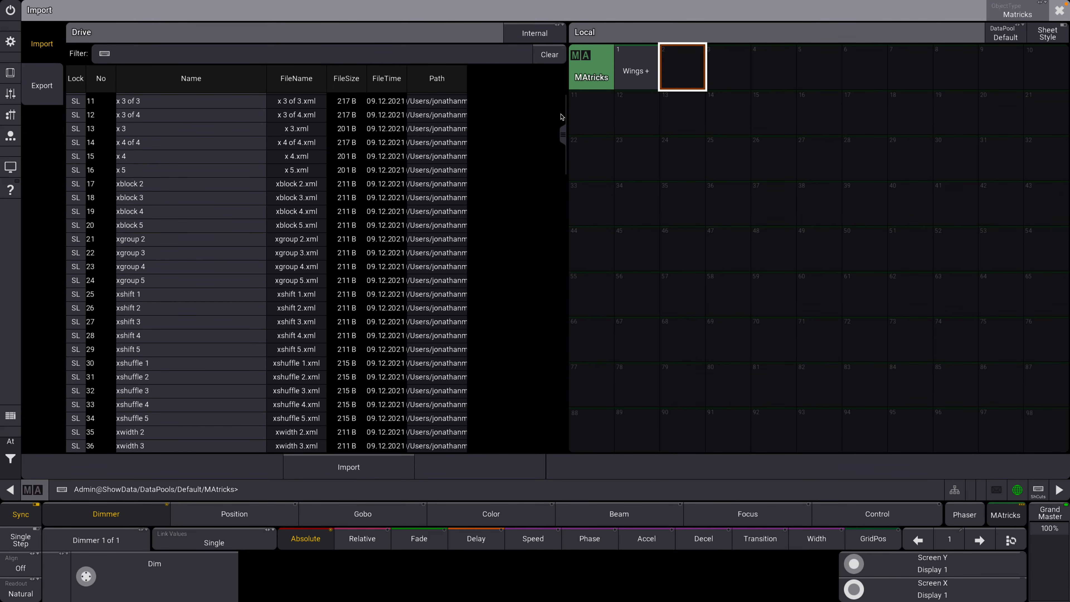
left_click_drag(558, 137, 561, 152)
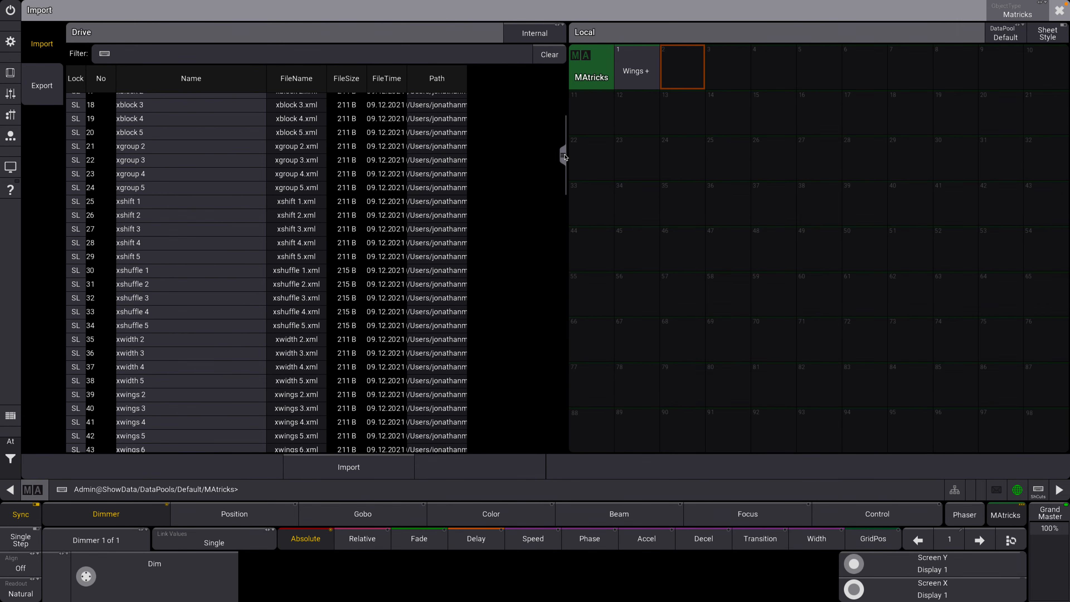
left_click(173, 284)
left_click(348, 467)
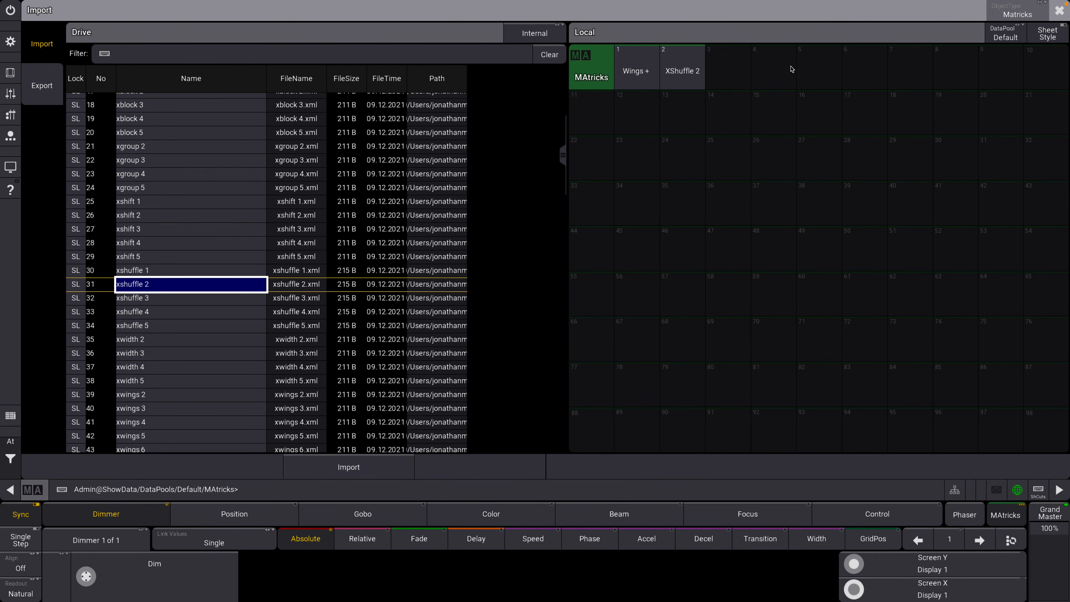
Import the predefined xshuffle 4 into slot 3 of the MAtricks pool.
left_click(716, 74)
left_click(179, 315)
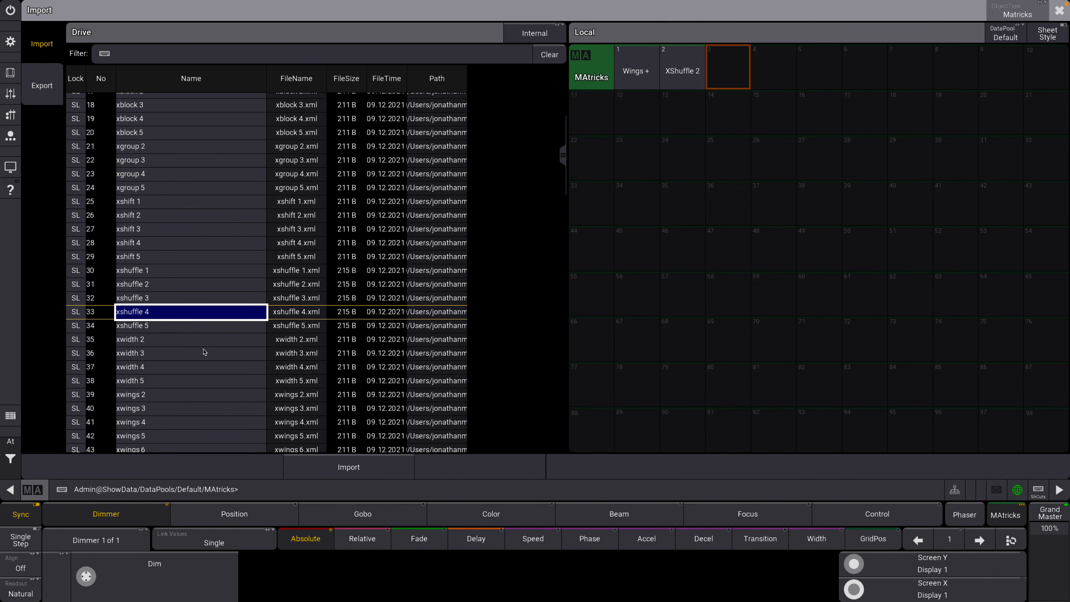
left_click(304, 457)
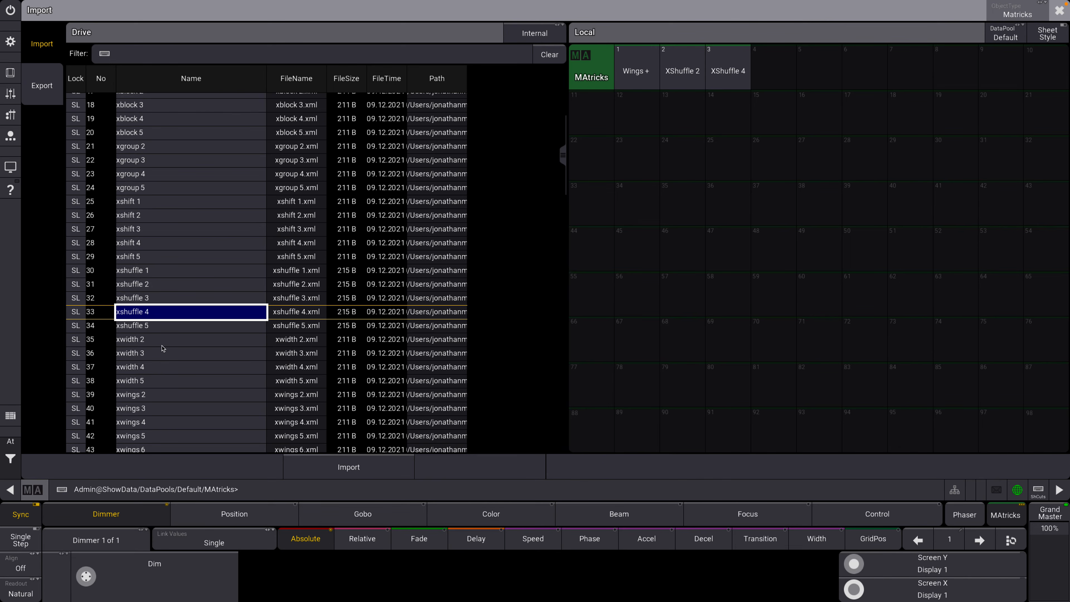
Import the predefined xwings 2 into slot 4 of the MAtricks pool.
left_click(174, 326)
left_click_drag(562, 157, 563, 178)
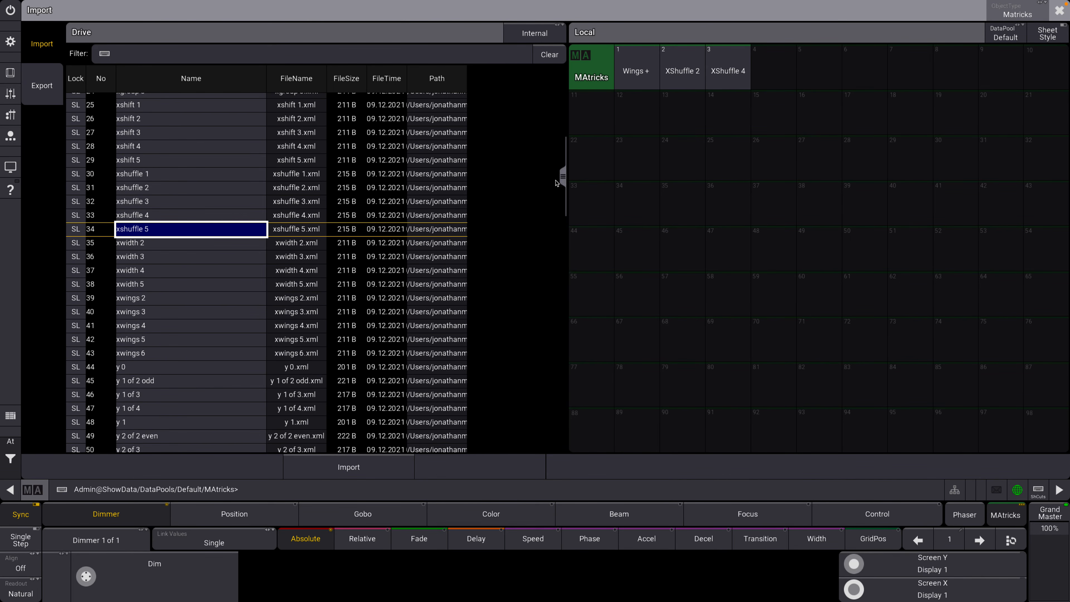
left_click(139, 297)
left_click(374, 464)
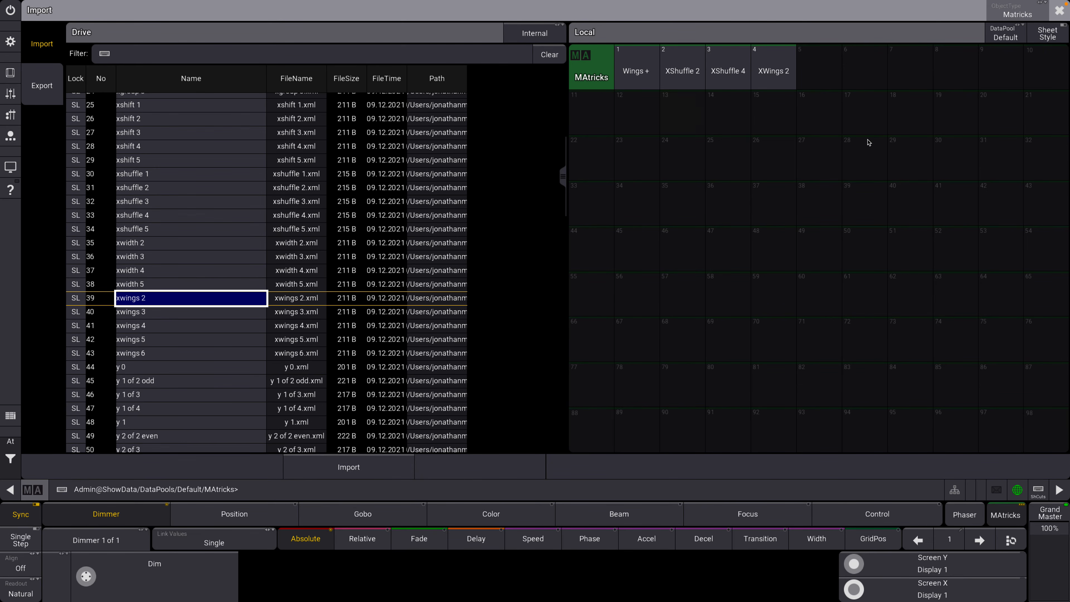
Close the Import view and narrow the MAtricks pool window to six columns.
mouse_move(563, 179)
left_mouse_down()
mouse_move(563, 198)
mouse_move(564, 163)
mouse_move(563, 185)
left_mouse_up()
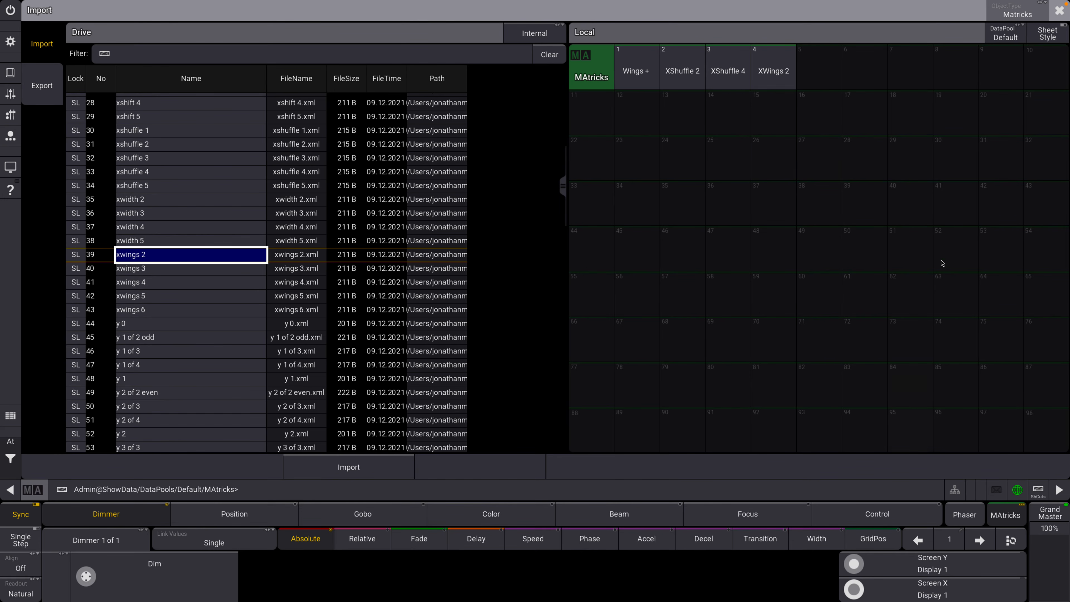
left_click(1058, 10)
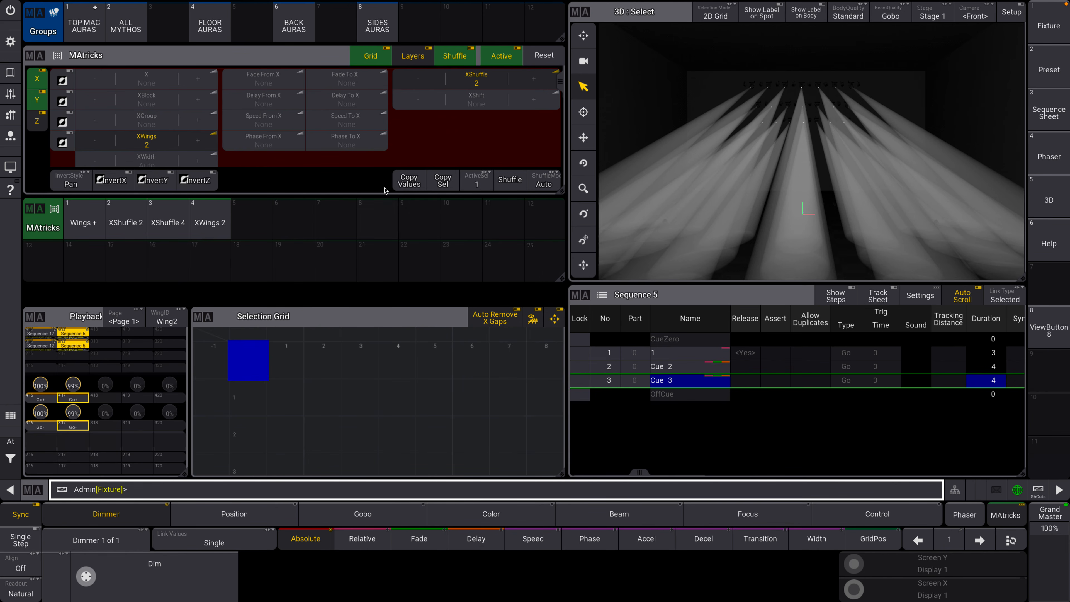
left_click_drag(560, 277, 269, 281)
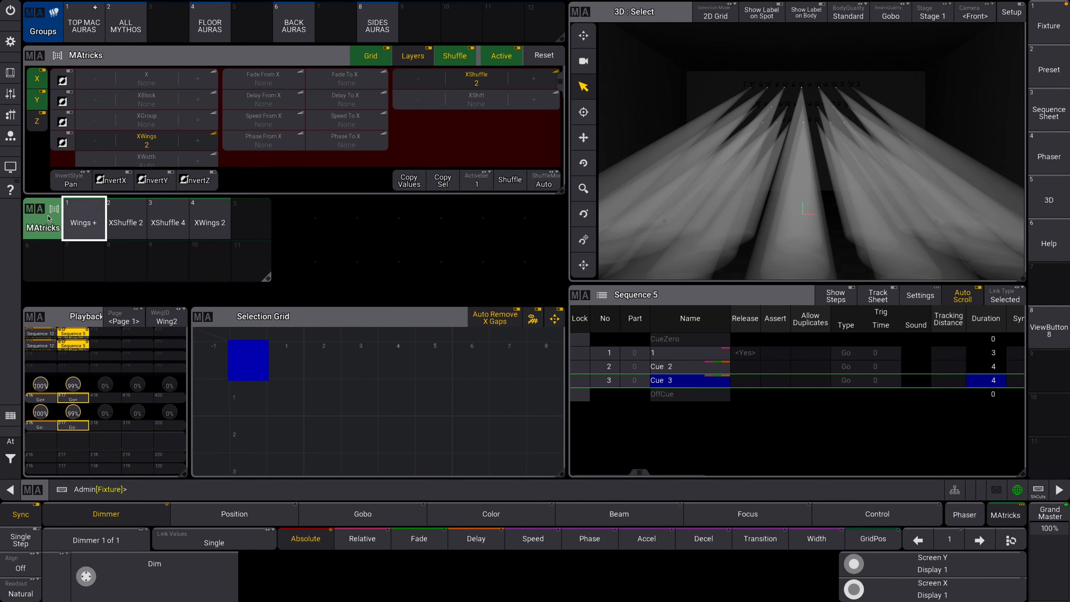